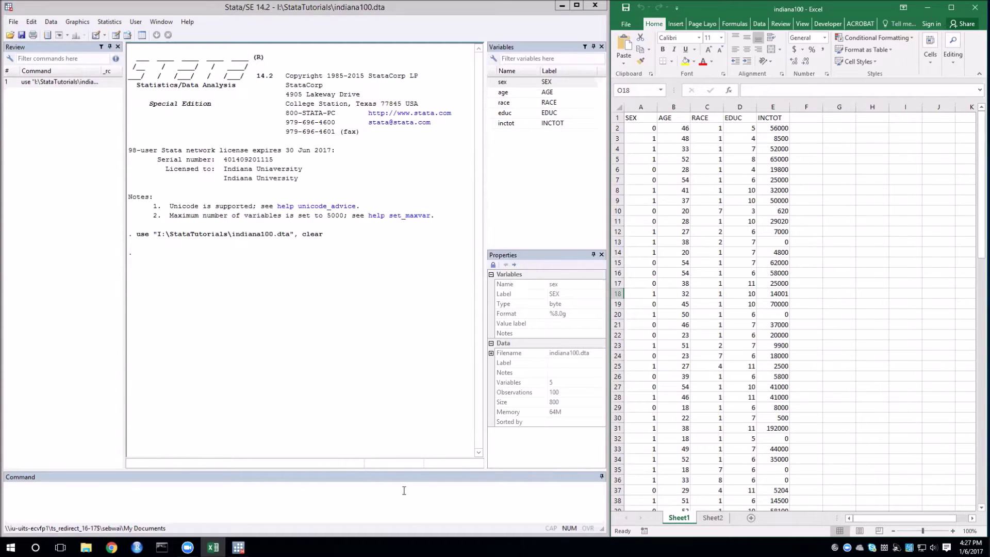
Step: Focus the Stata Command window to load indiana100.dta
click(382, 510)
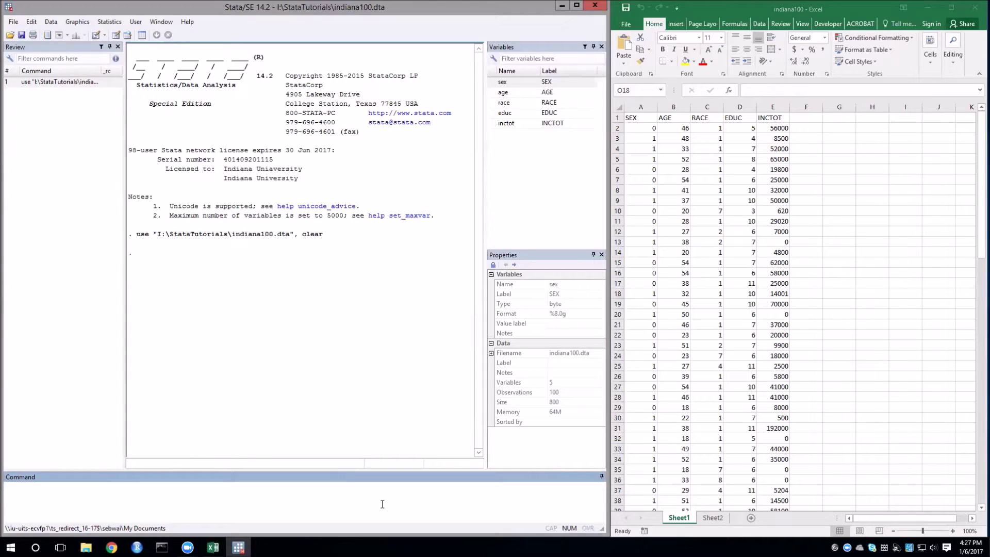
Step: Run sum inctot, giving 100 observations, mean 30552.95 and std. dev. 30623.11
text(sum inctot)
key(Return)
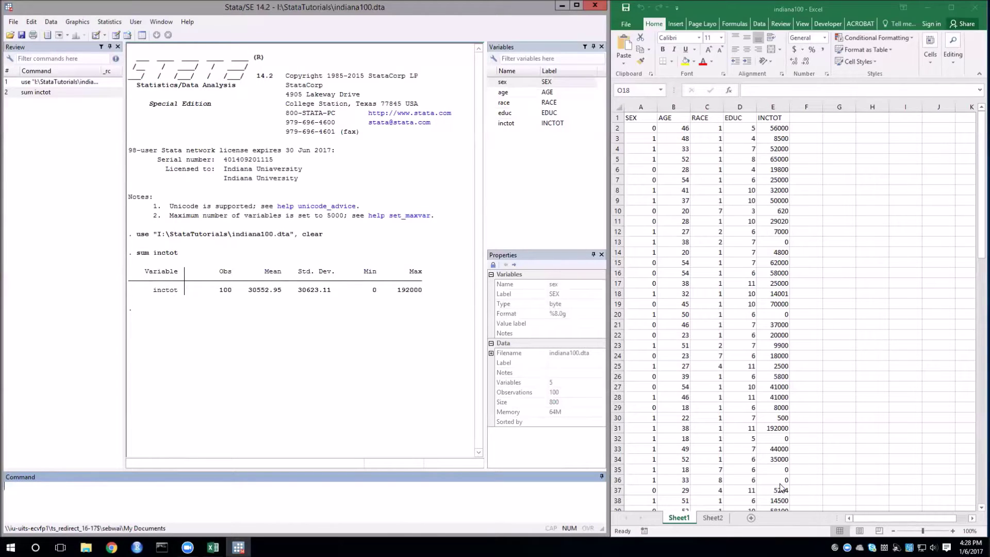
Step: On Sheet2, enter the labels N, mean and stdev in A2:A4
click(712, 519)
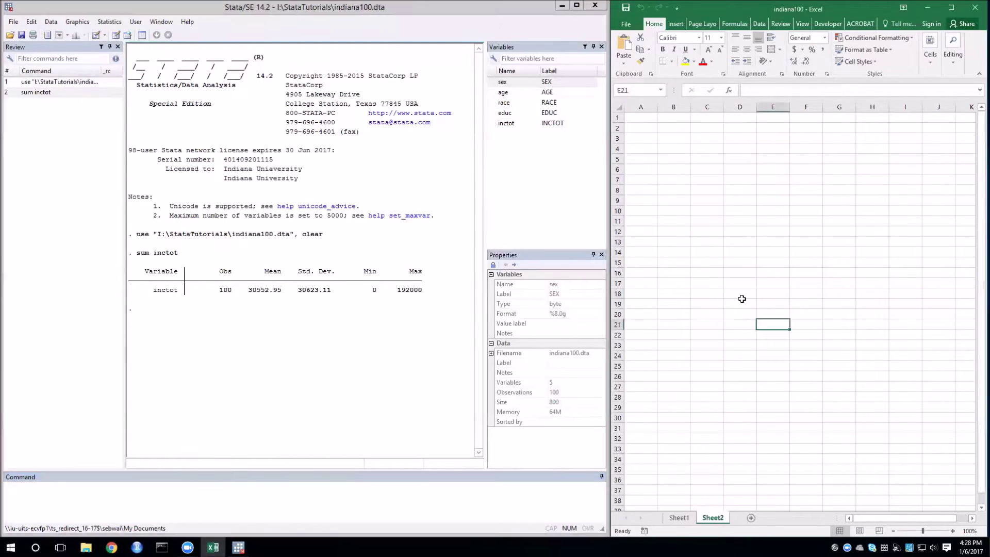
click(643, 127)
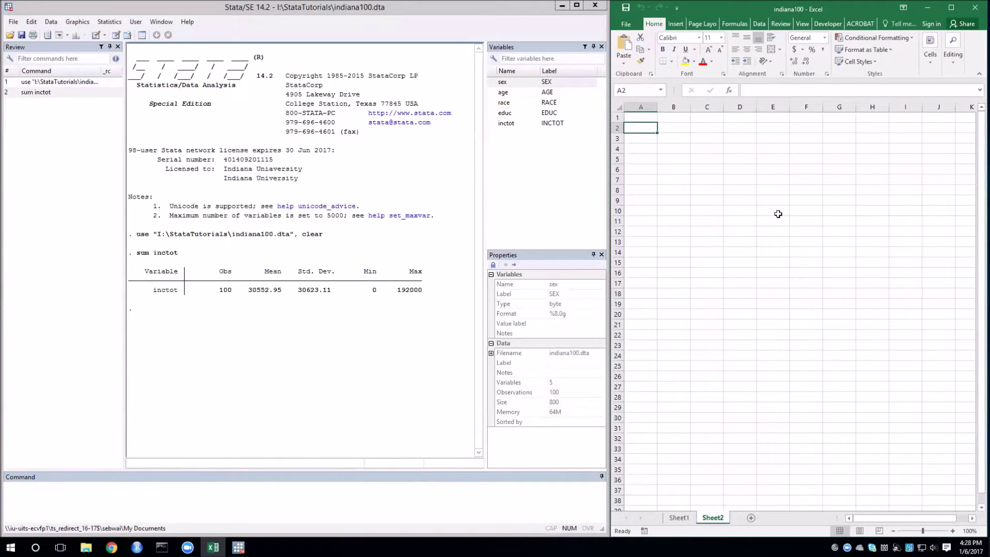
text(N)
key(Return)
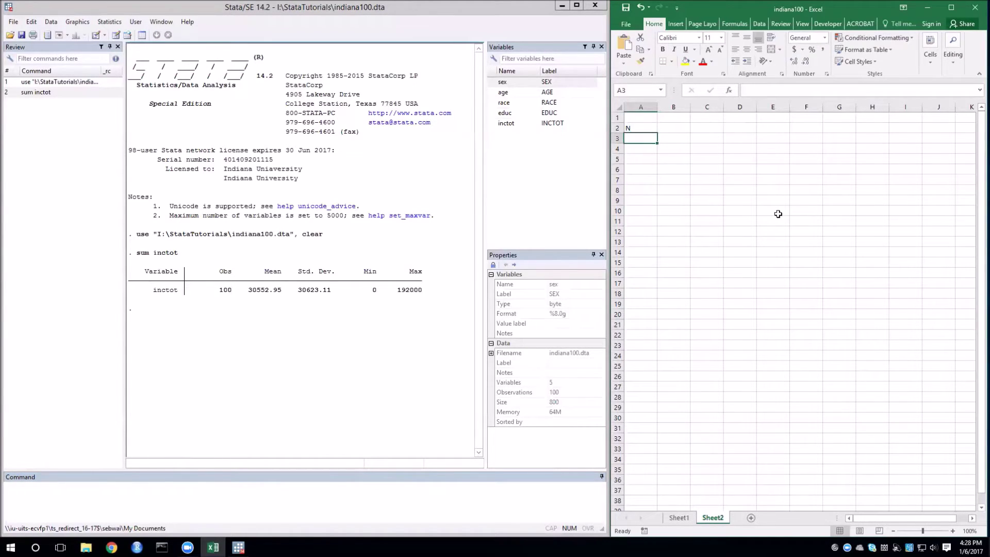
text(mean)
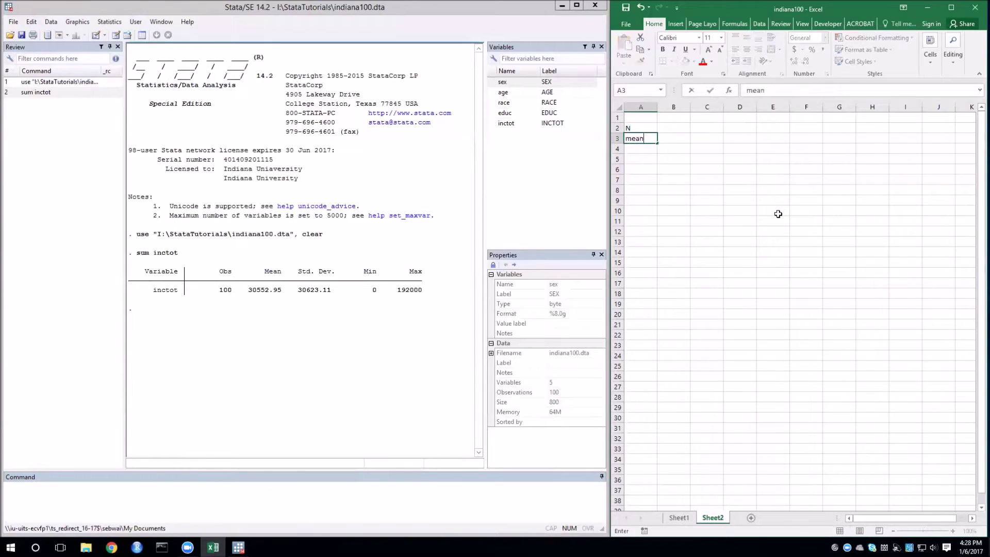
key(Return)
text(stdev)
key(Return)
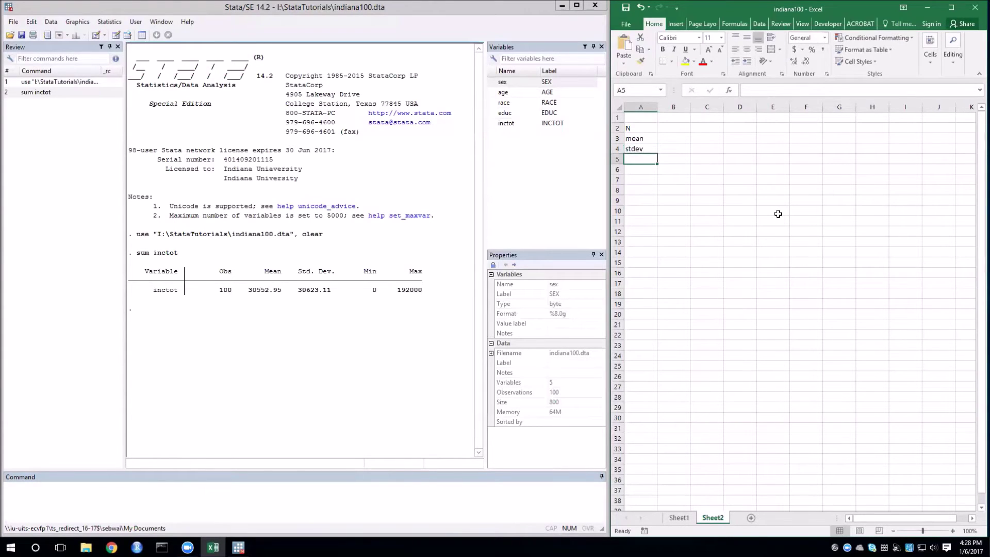
Step: Enter the values 100, 30552.95 and 30623.11 in B2:B4
key(Right)
key(Up)
key(Up)
key(Up)
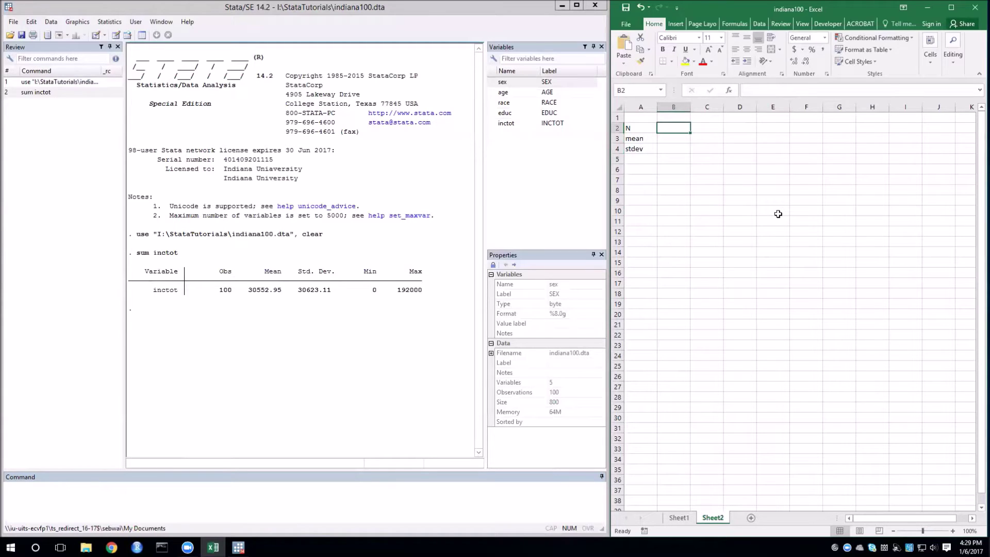
text(100)
key(Return)
text(3)
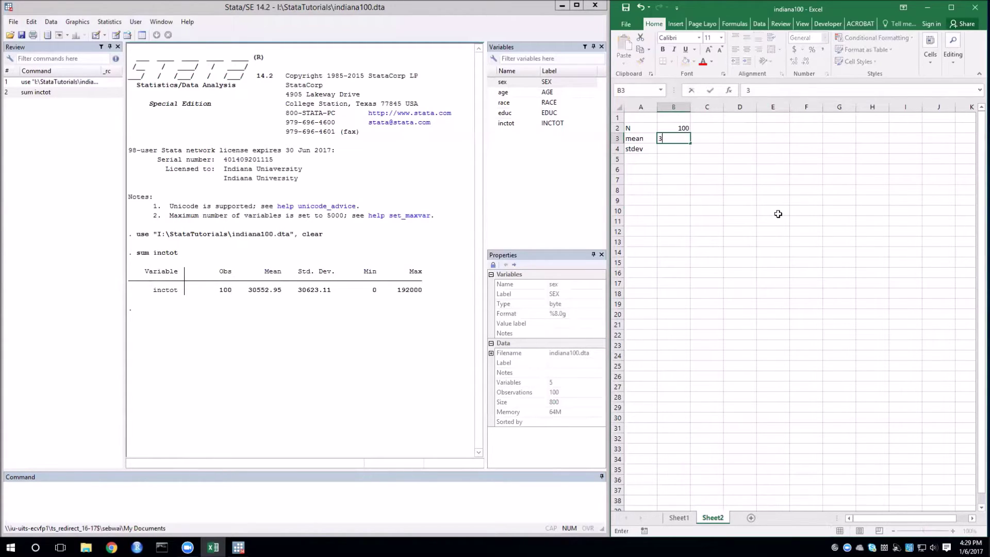
text(0552.95)
key(Return)
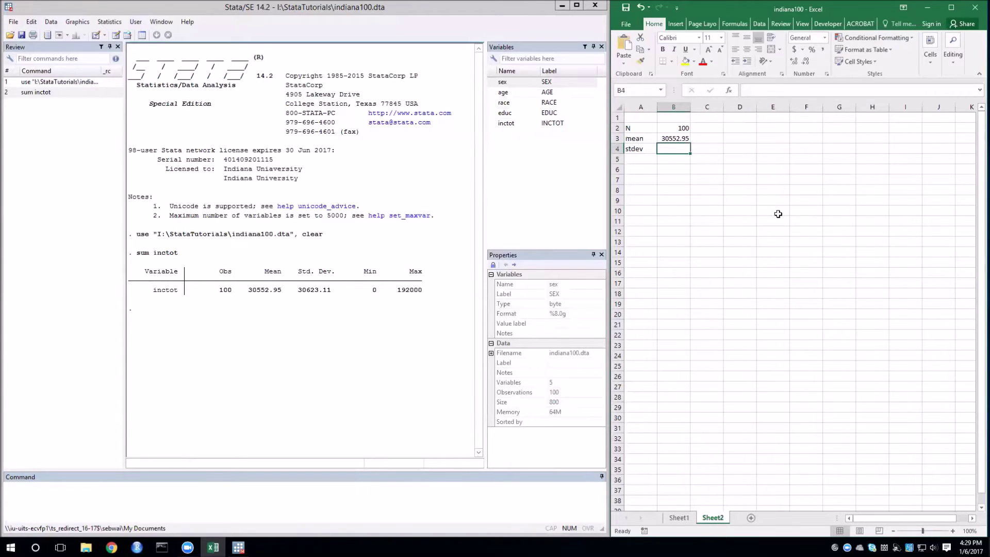
text(3062)
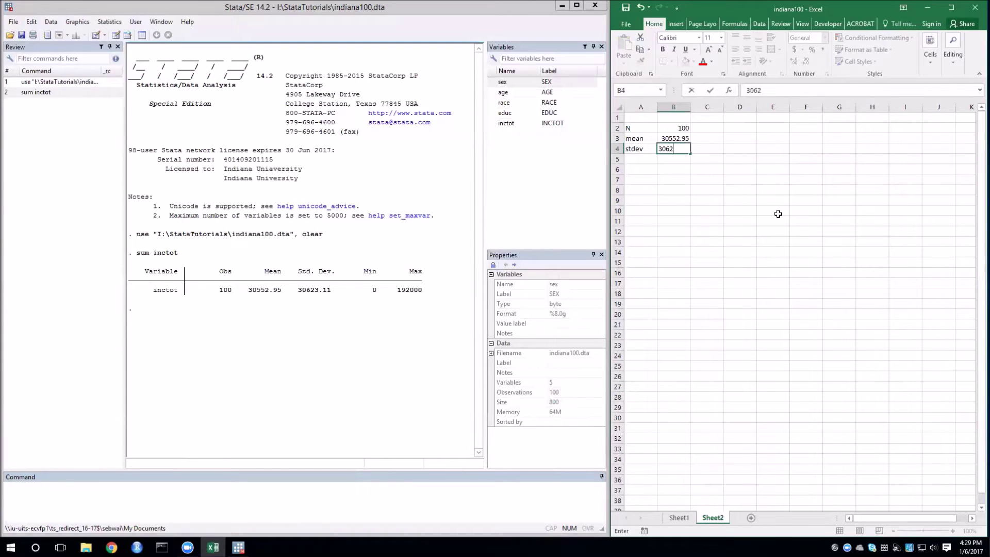
text(3)
text(.11)
key(Return)
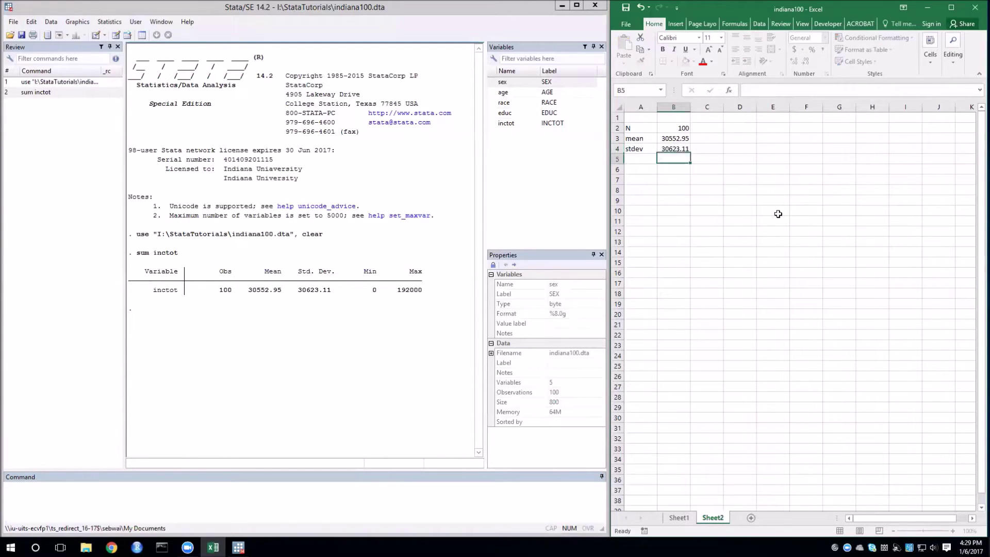
Step: Add a null label in A5 with the value 35000 in B5
key(Left)
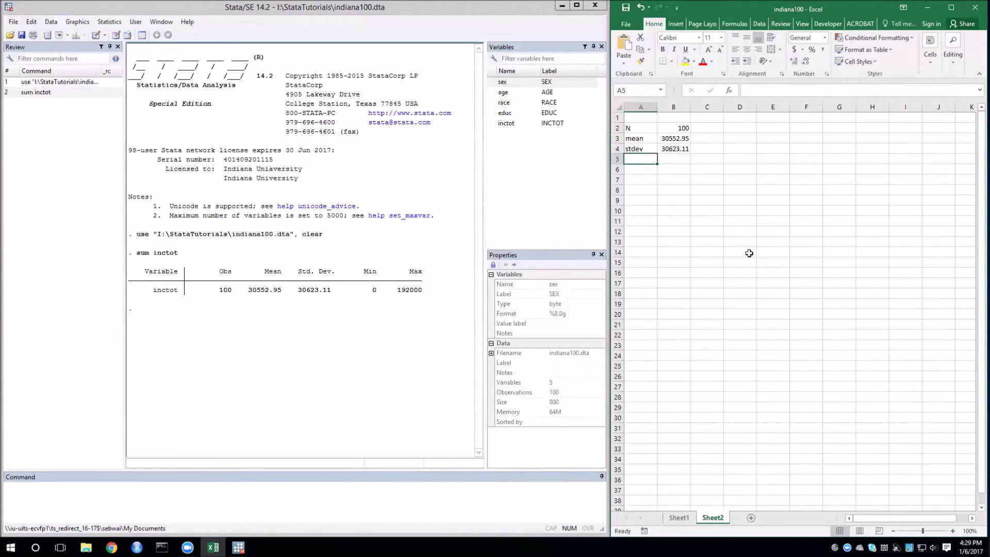
text(null)
key(Tab)
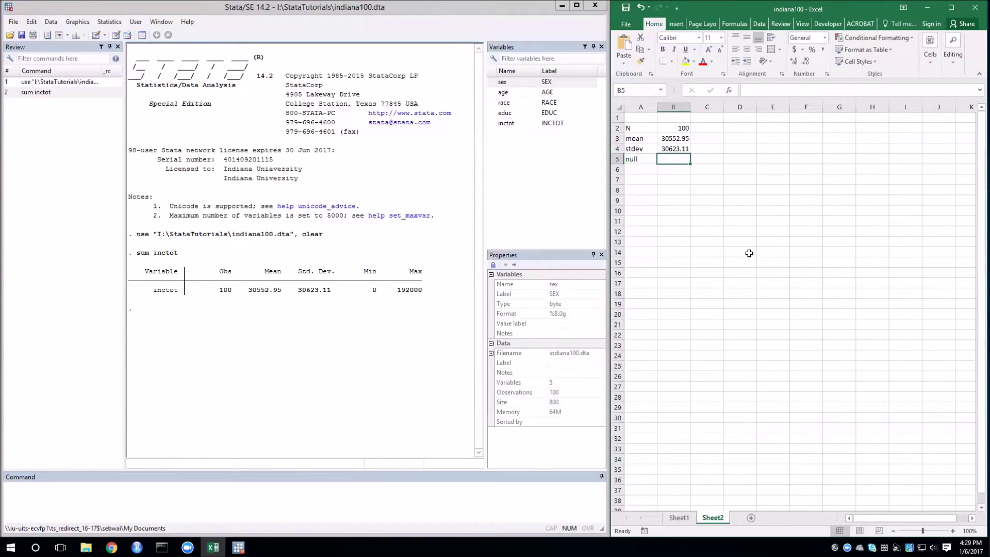
text(35000)
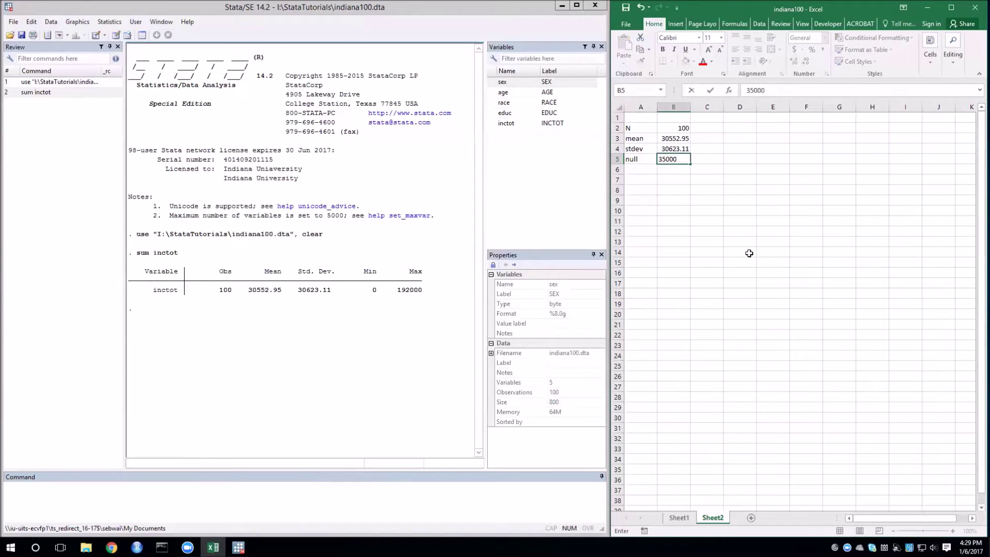
key(Return)
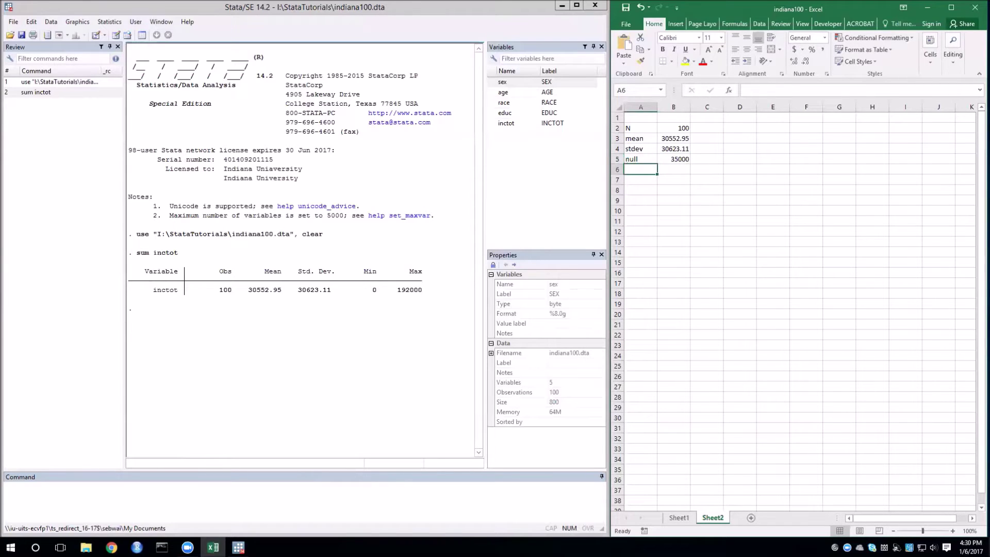
Step: Label row 6 't' and enter =(B3-B5)/(B4/sqrt(B2)) in B6, giving -1.45219
text(t)
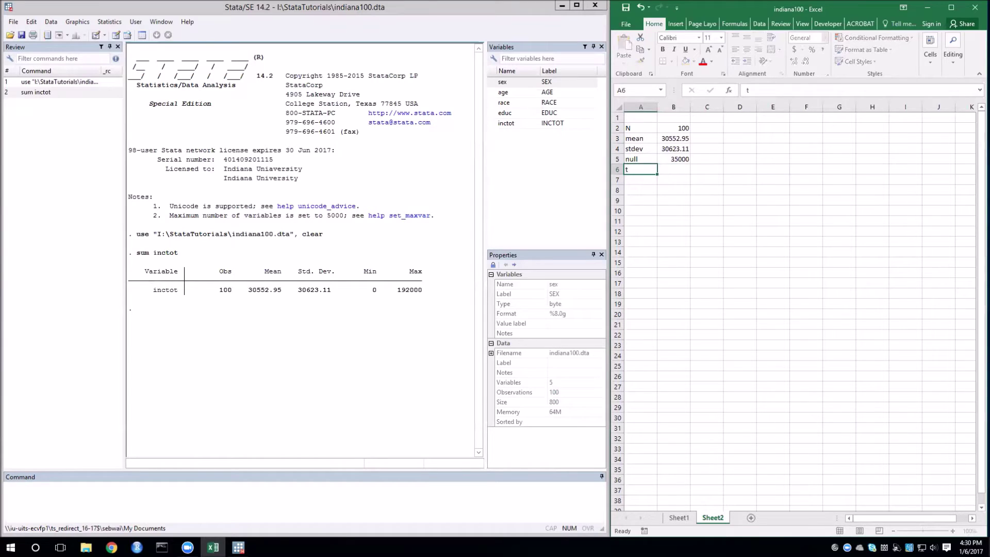
key(Tab)
text(=)
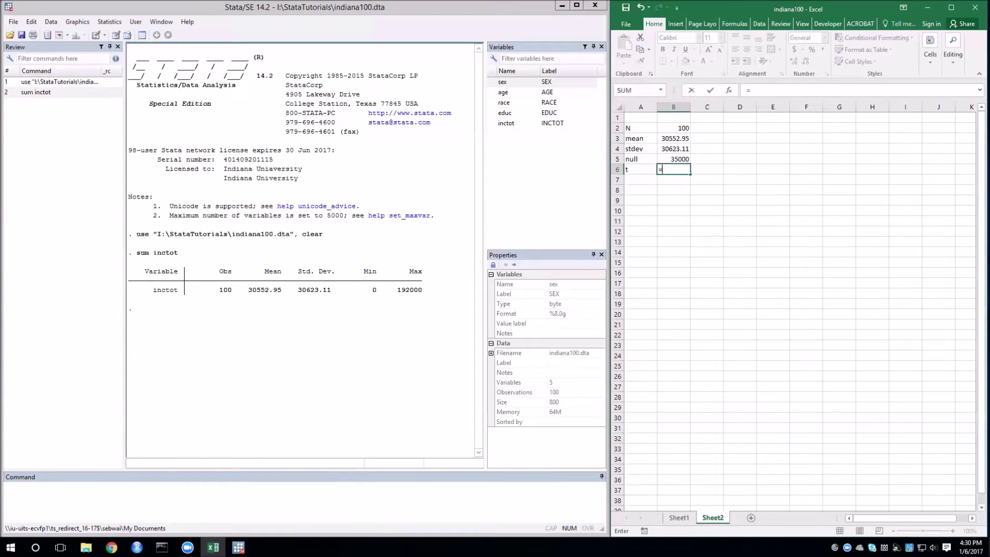
text(()
click(679, 138)
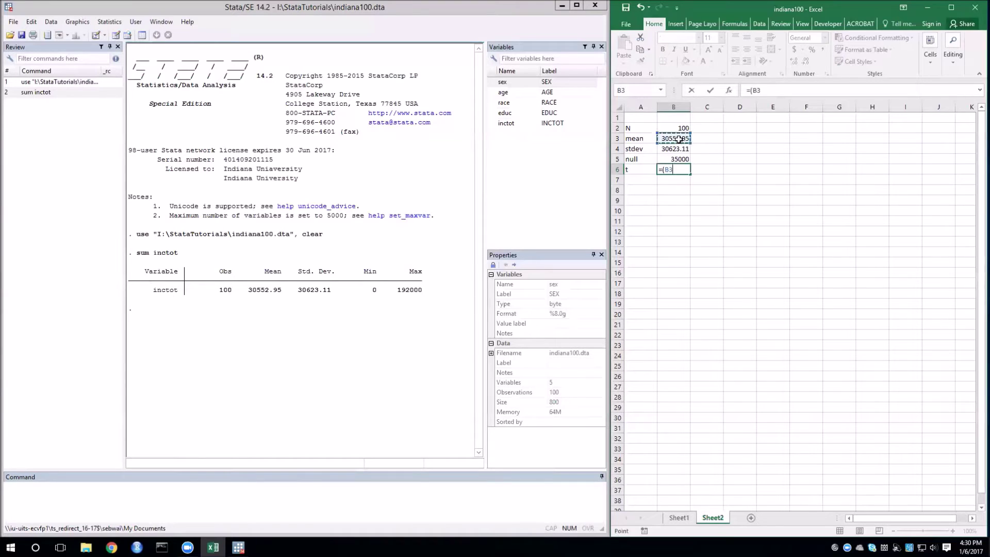
text(-)
click(675, 159)
text()/)
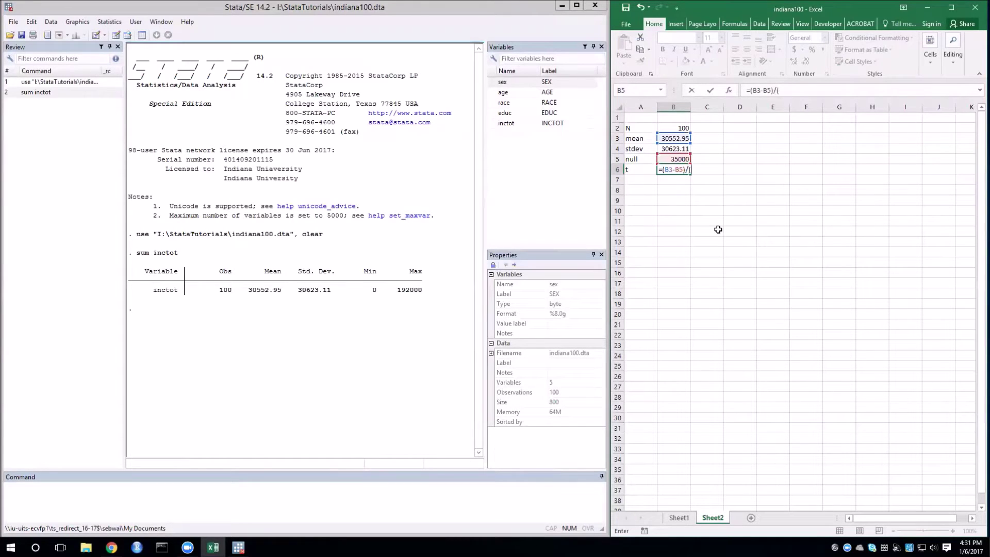
text(()
click(667, 148)
text(/sqrt()
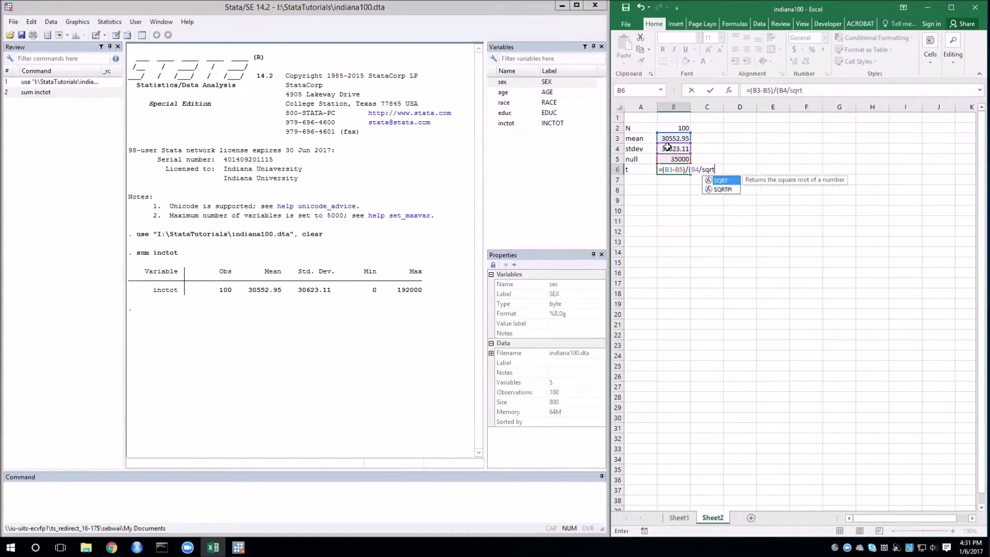
click(673, 127)
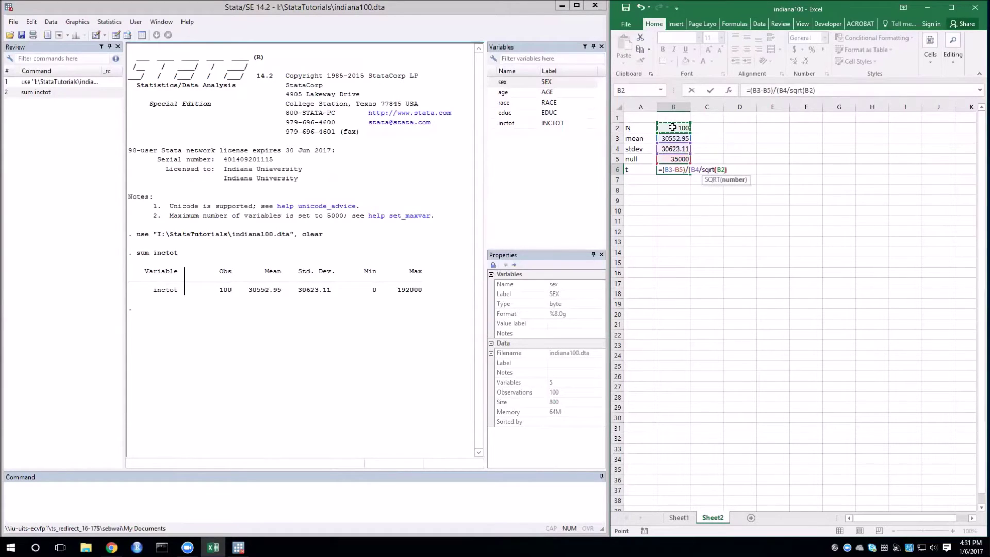
text())
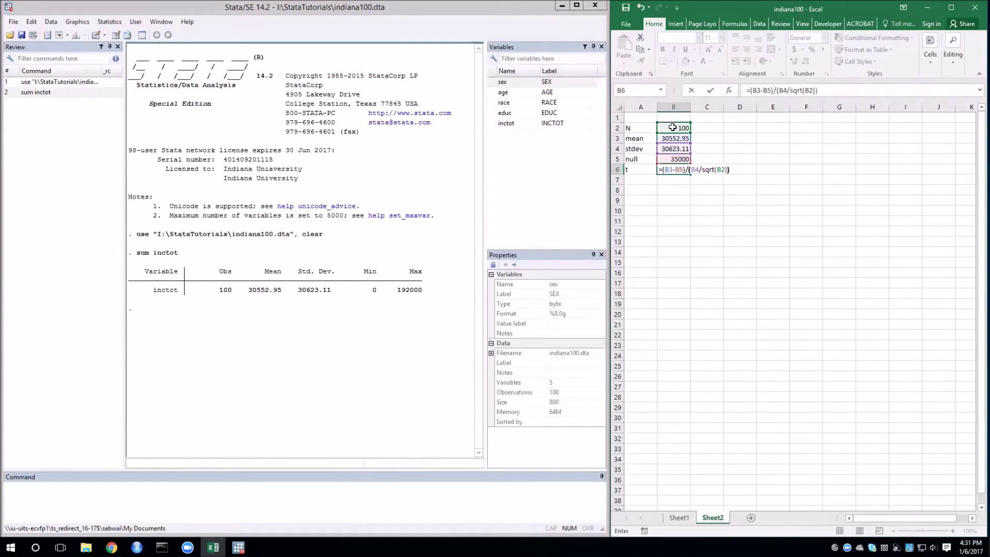
key(Return)
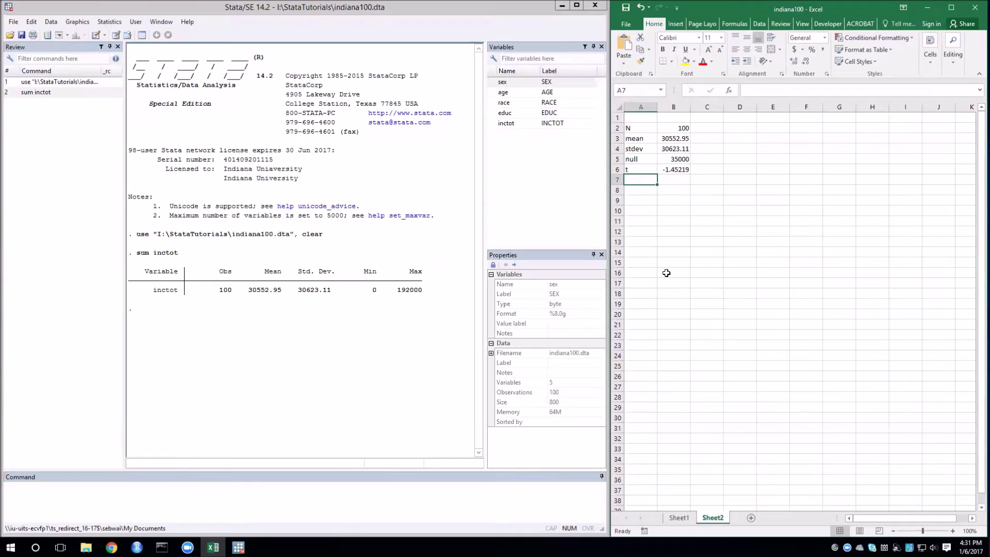
Step: Run ttest inctot == 35000 and highlight the resulting t of -1.4522
click(326, 512)
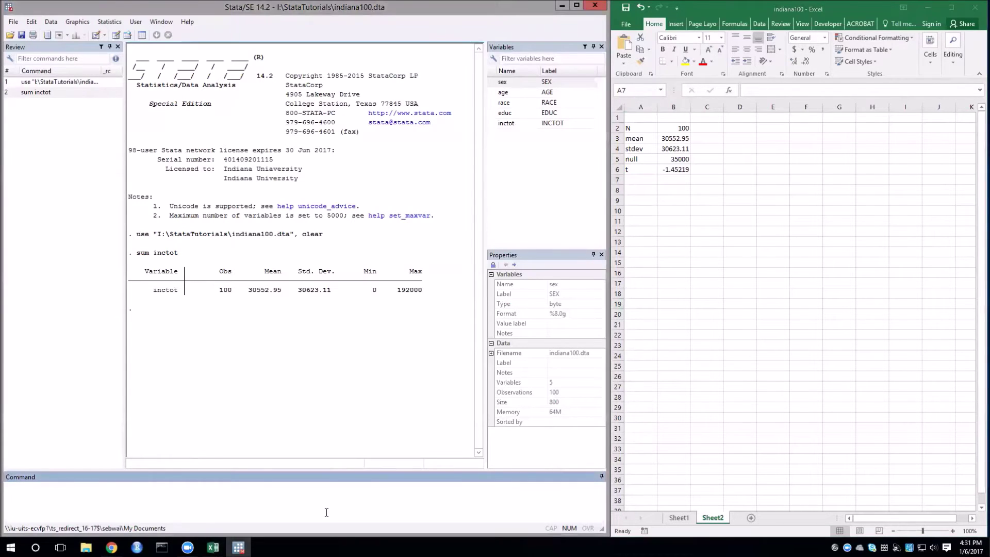
text(ttest inctot ==)
text(35000)
key(Return)
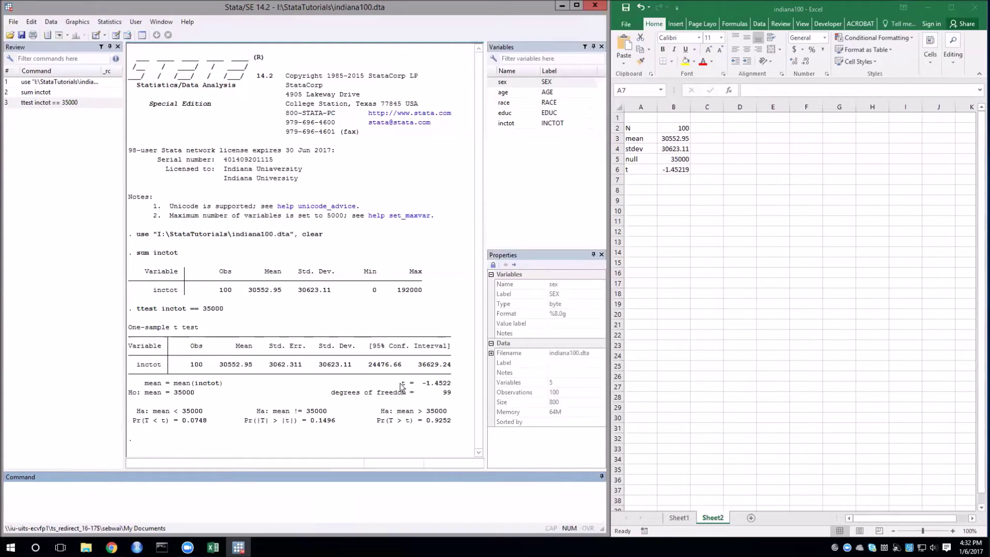
drag(399, 383, 428, 384)
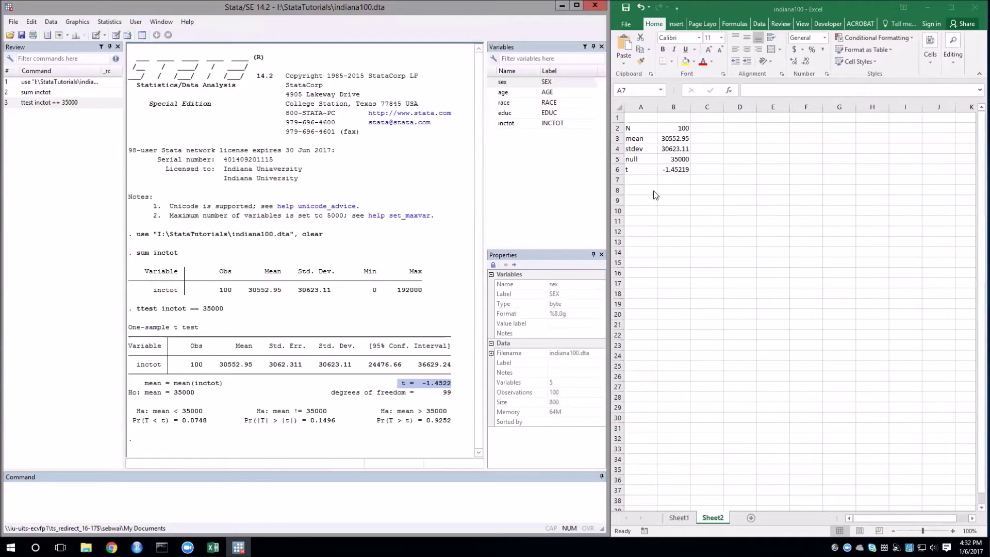
Step: Label A7 'p value' and enter =t.dist.2t(B6,B2-1) in B7
click(644, 179)
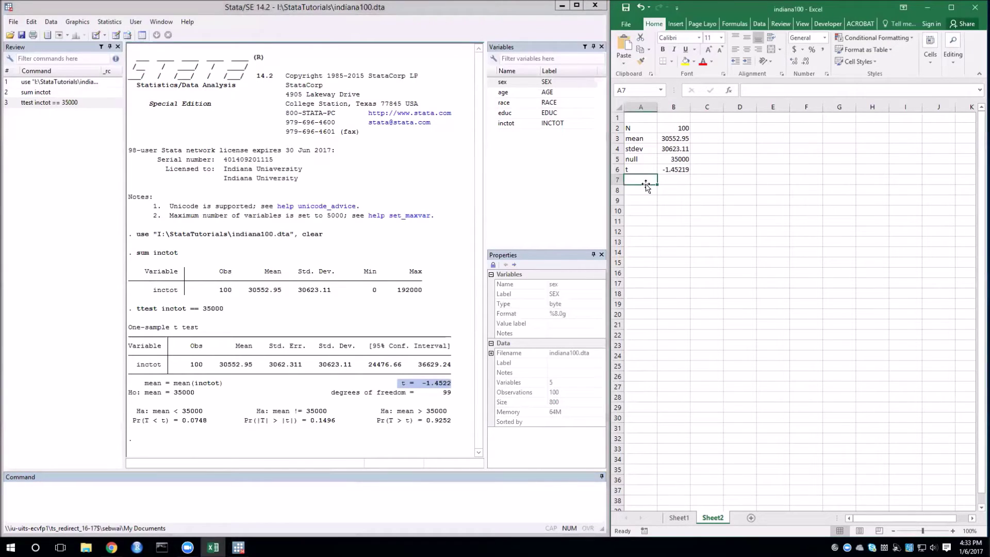
text(p value)
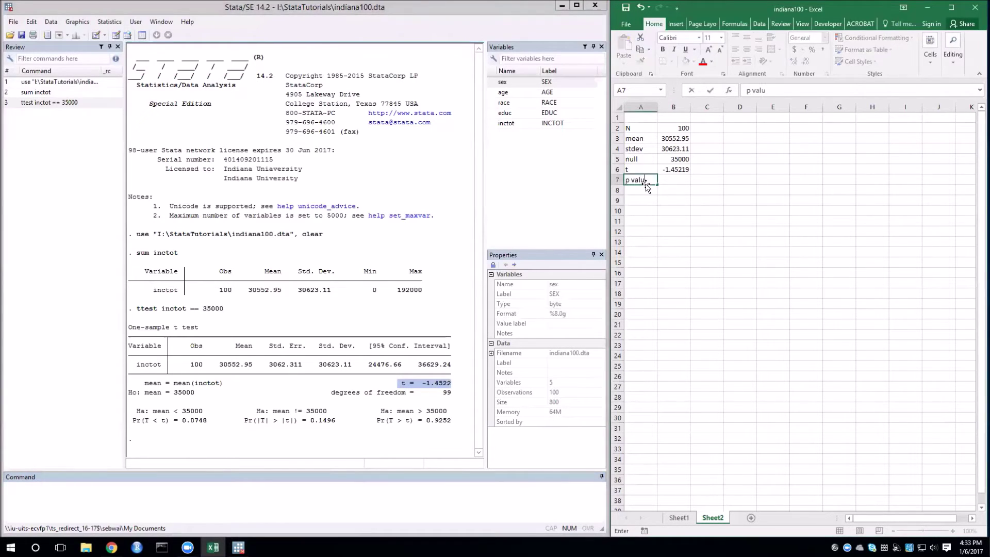
key(Tab)
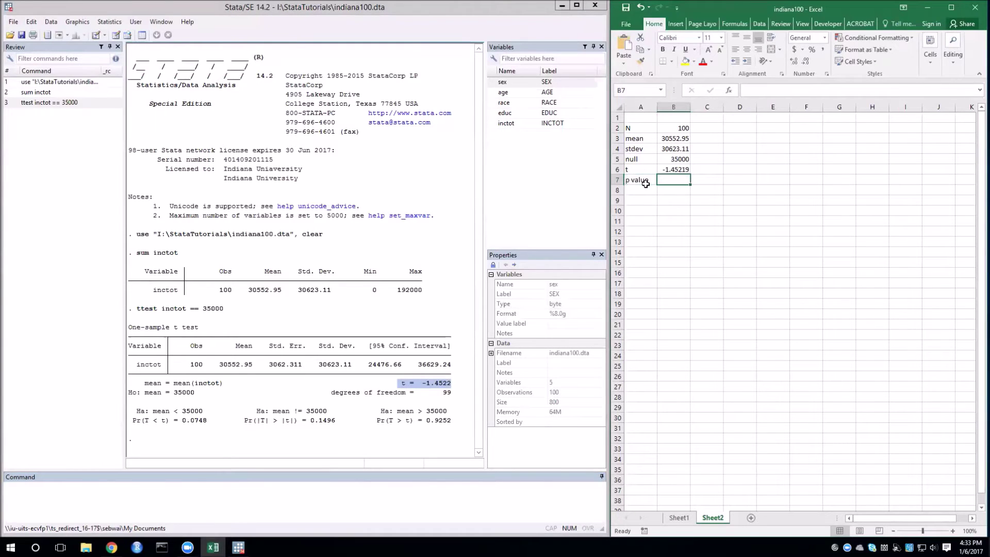
text(=t)
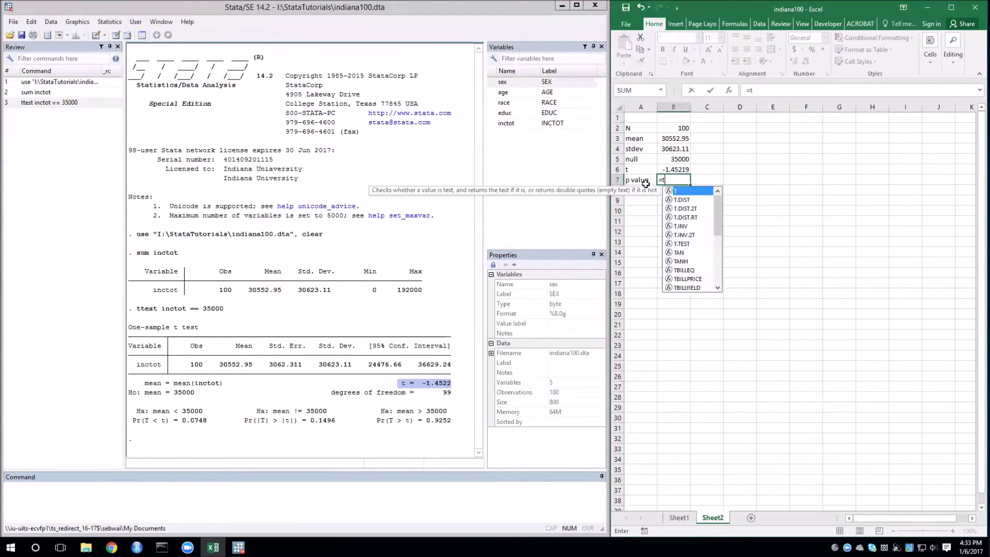
text(.dist)
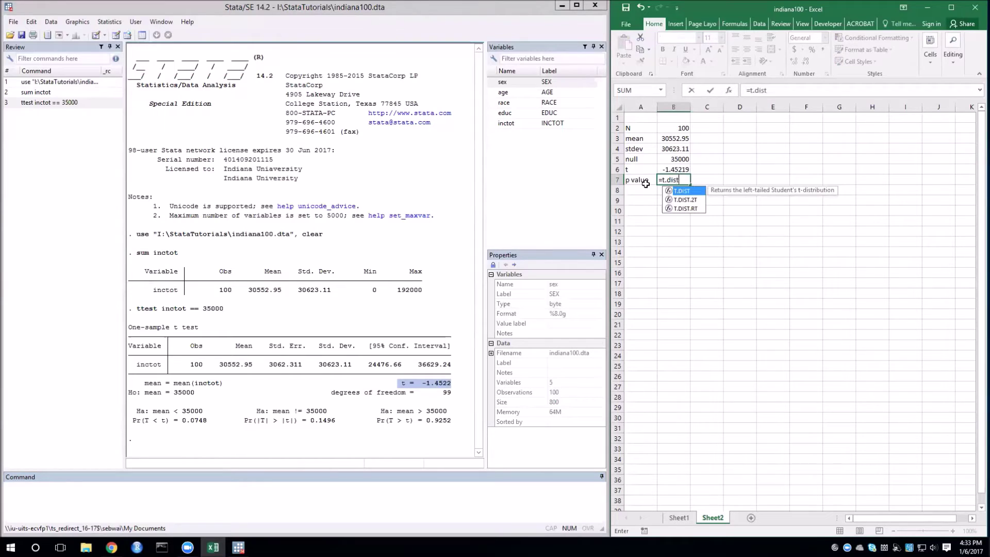
text(.)
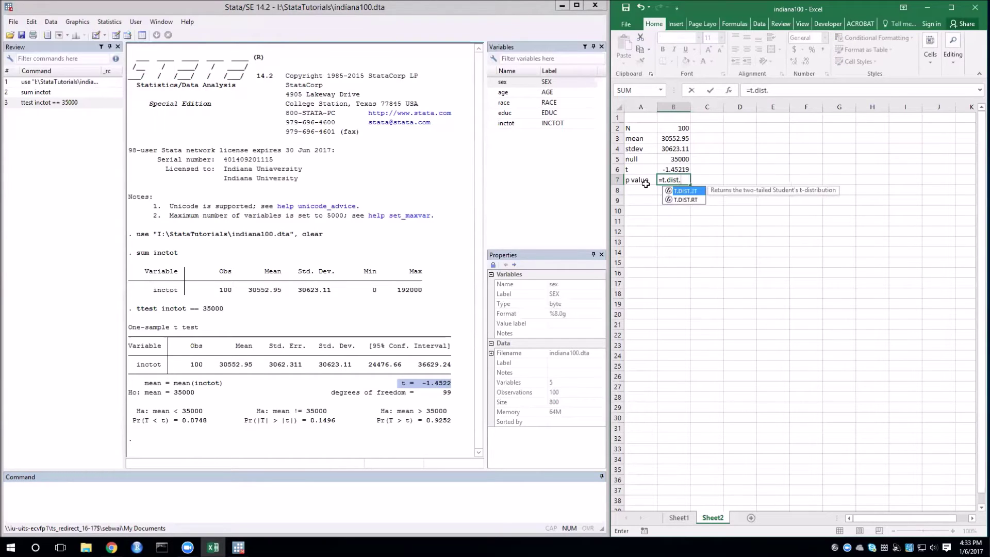
text(2t)
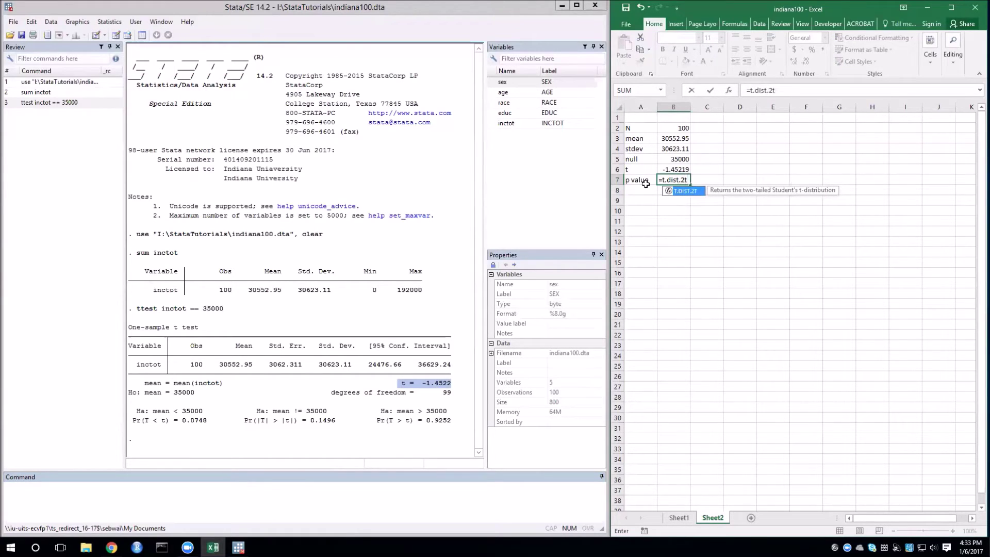
text(()
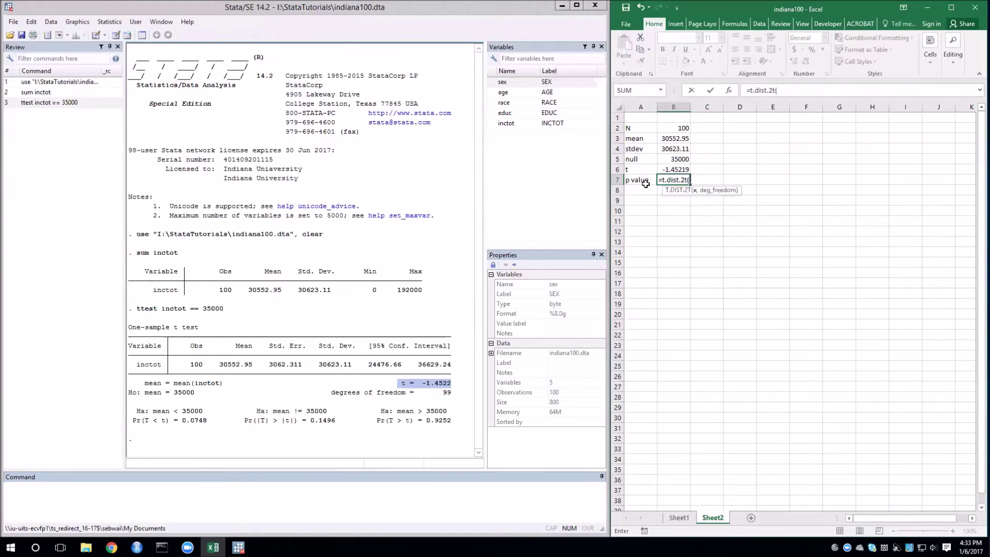
click(676, 169)
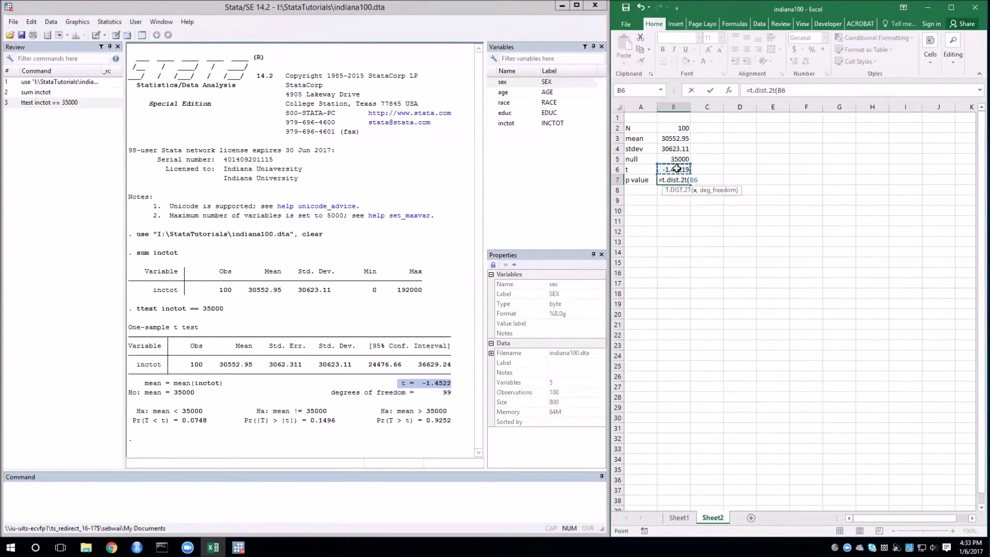
text(,)
click(673, 128)
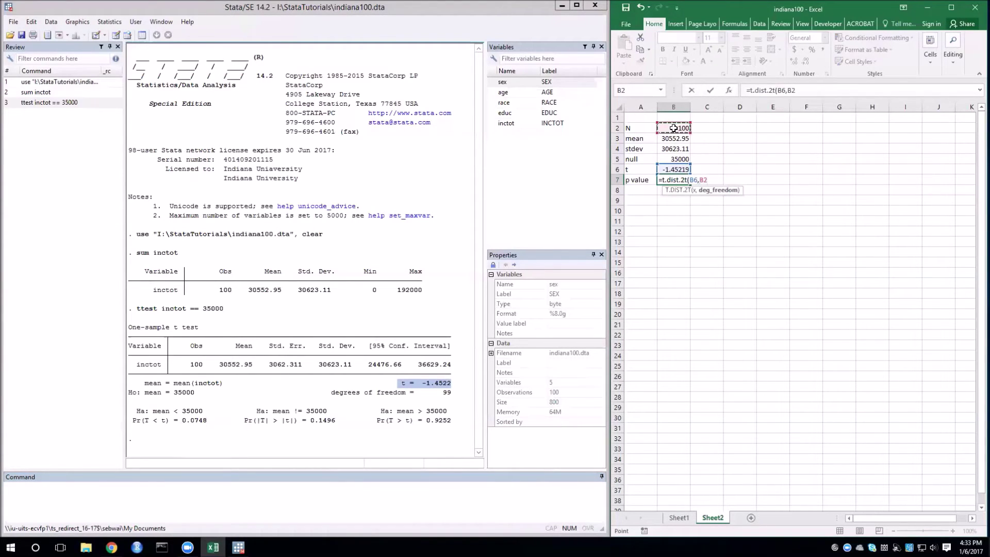
text(-1))
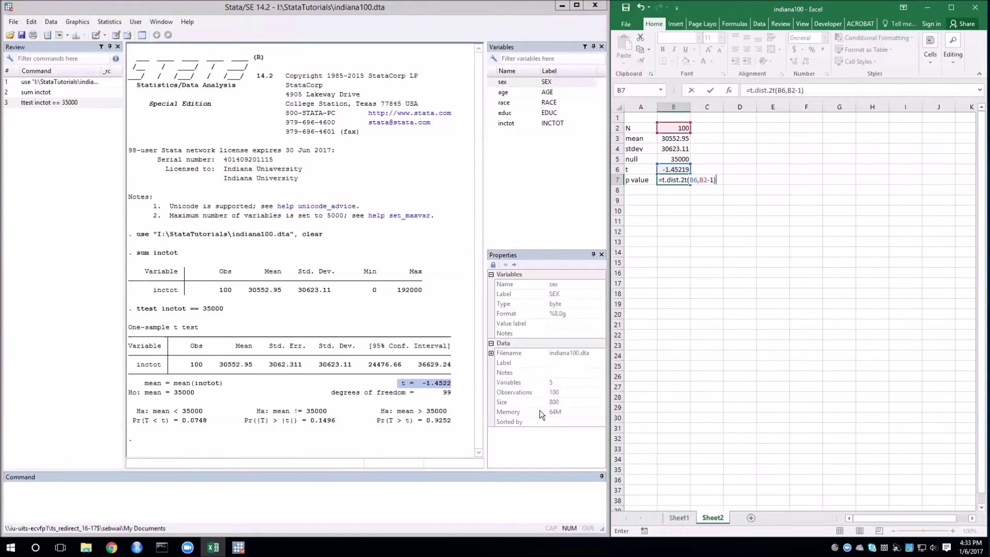
key(Return)
Step: Fix the #NUM! error by wrapping B6 in abs(), giving a p value of 0.149611
click(675, 180)
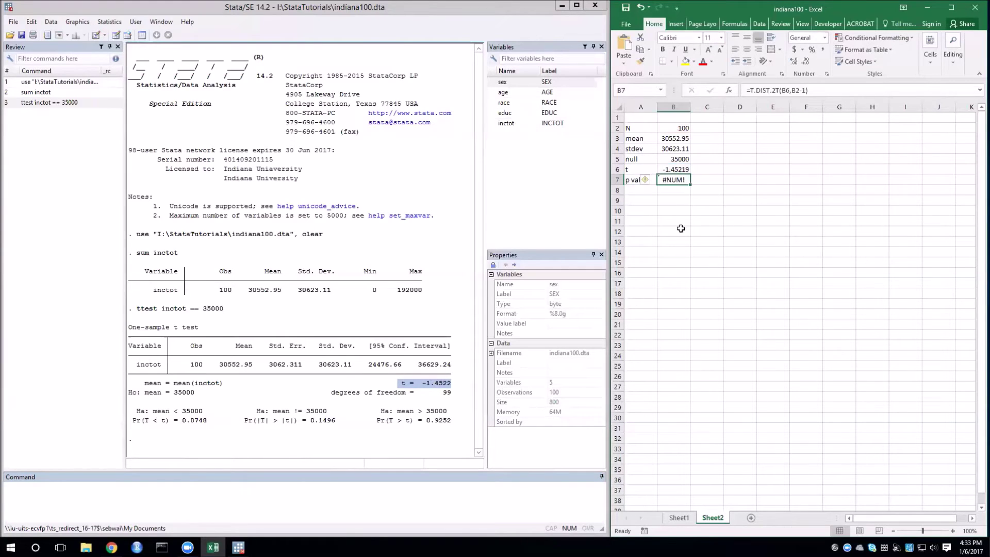
double_click(680, 180)
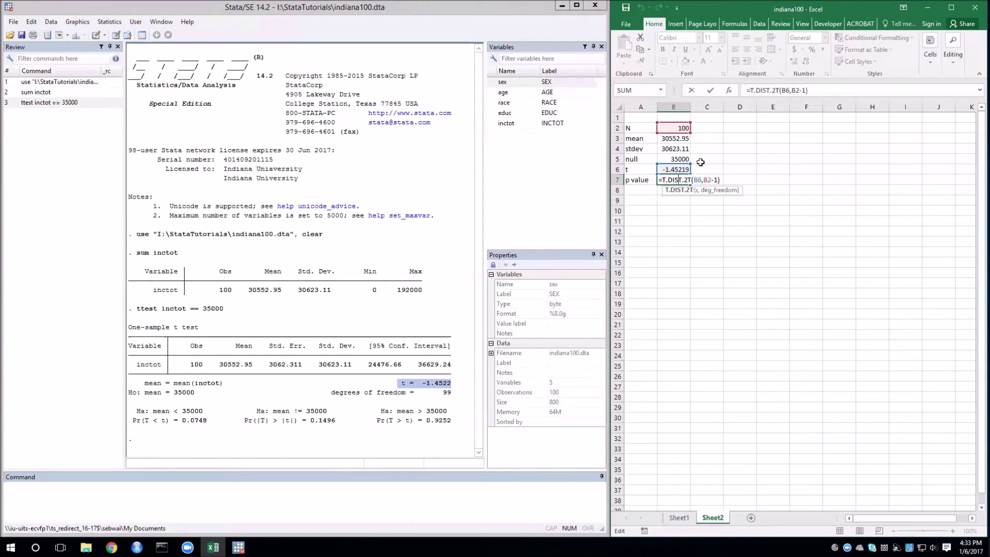
click(783, 89)
text(abs)
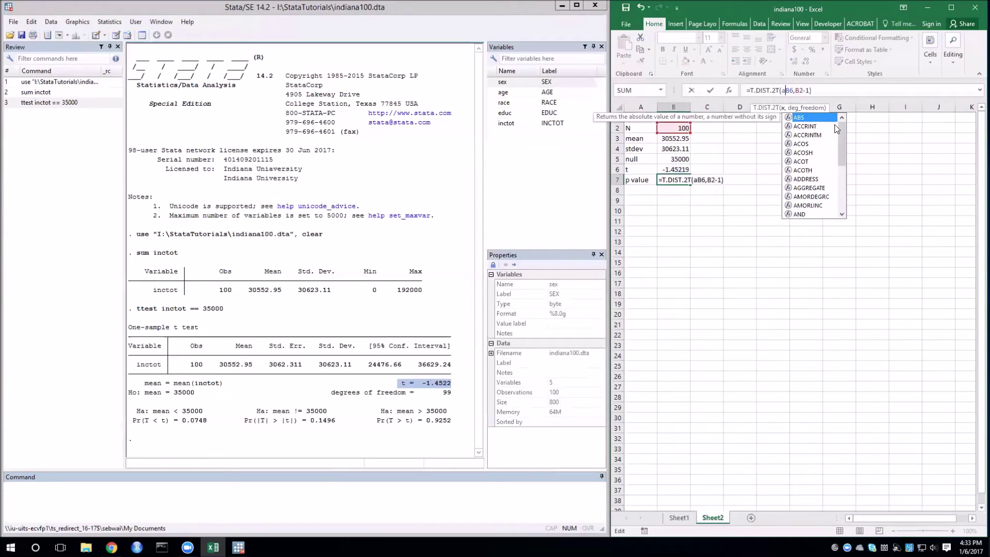
text(()
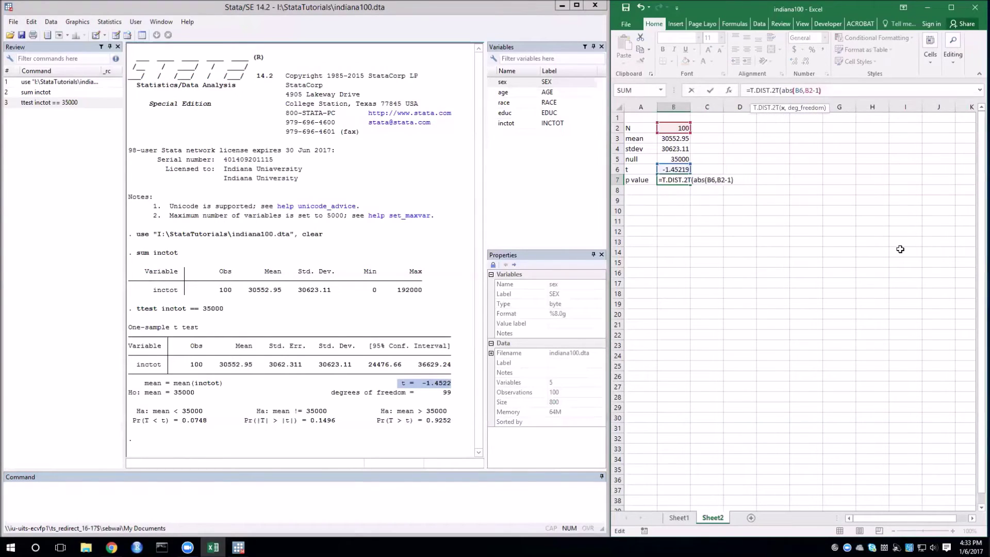
click(808, 91)
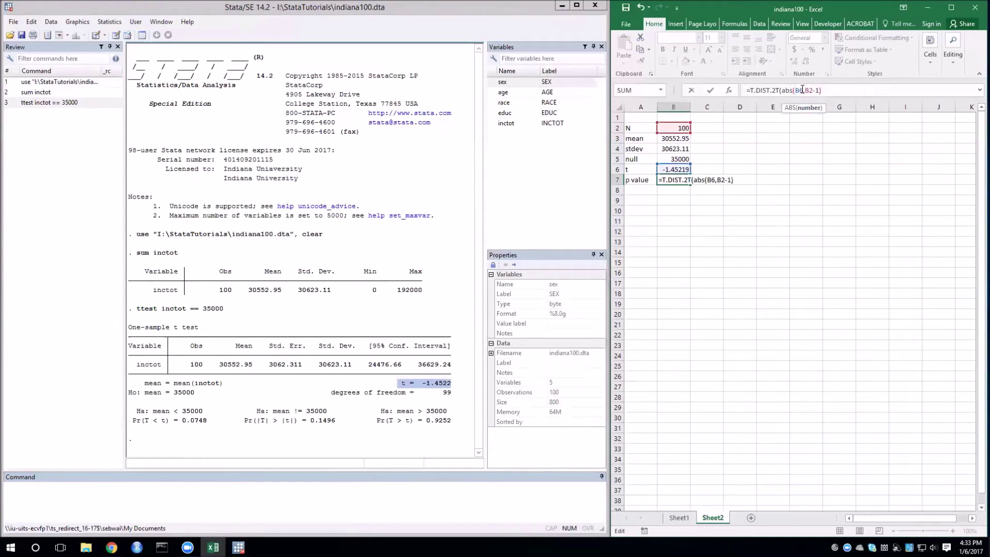
text())
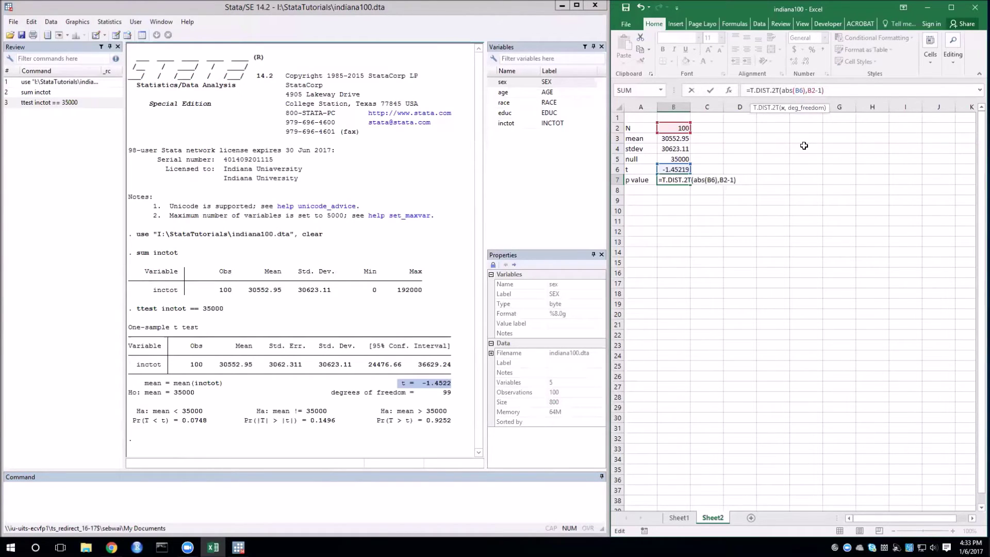
key(Return)
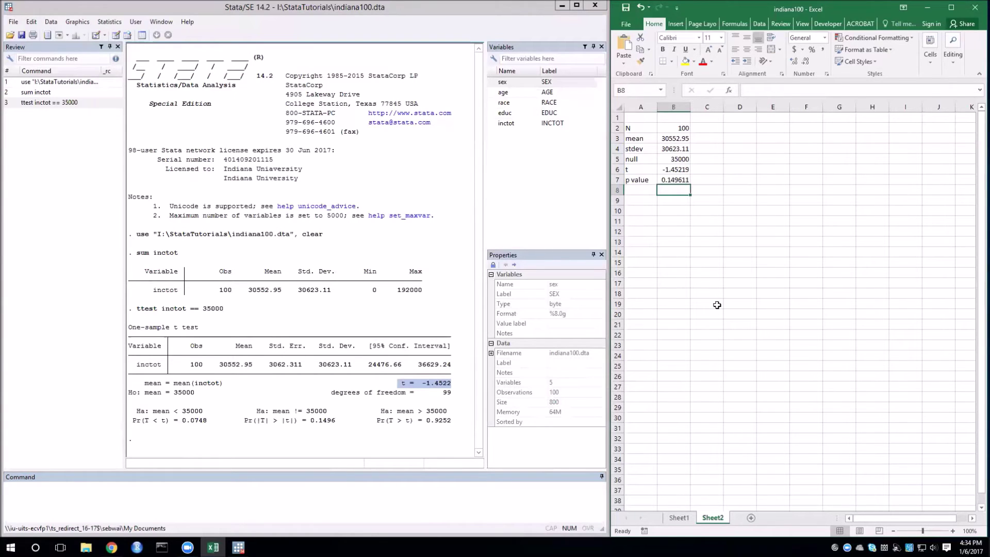
click(685, 518)
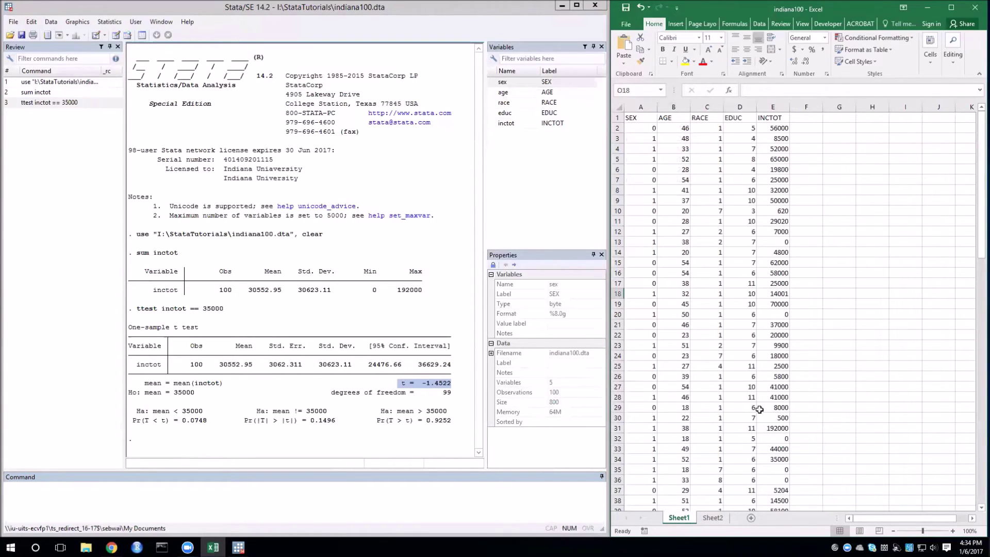
Step: On Sheet1, enter the labels N, mean and stdev in G2:G4
click(843, 129)
text(N)
key(Return)
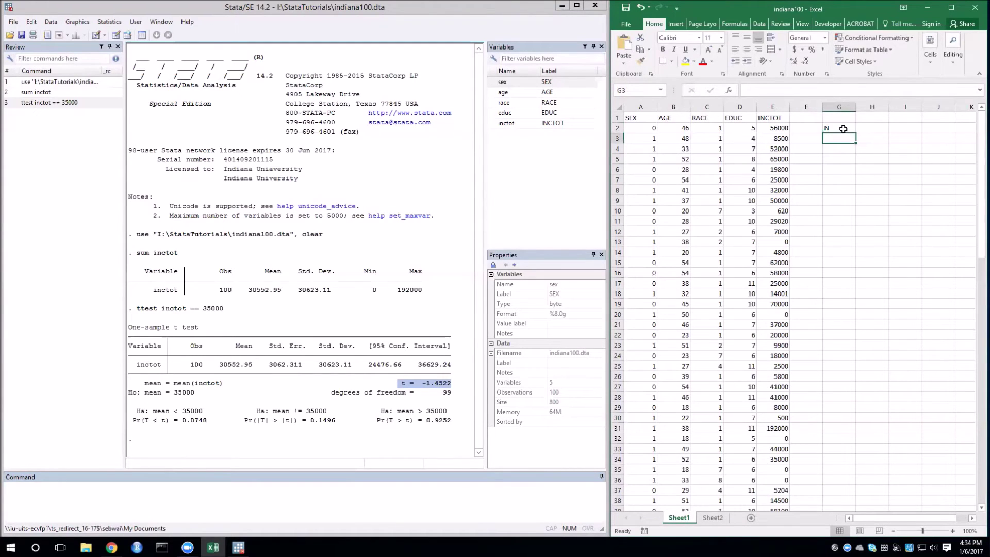
text(mean)
key(Return)
text(stdev)
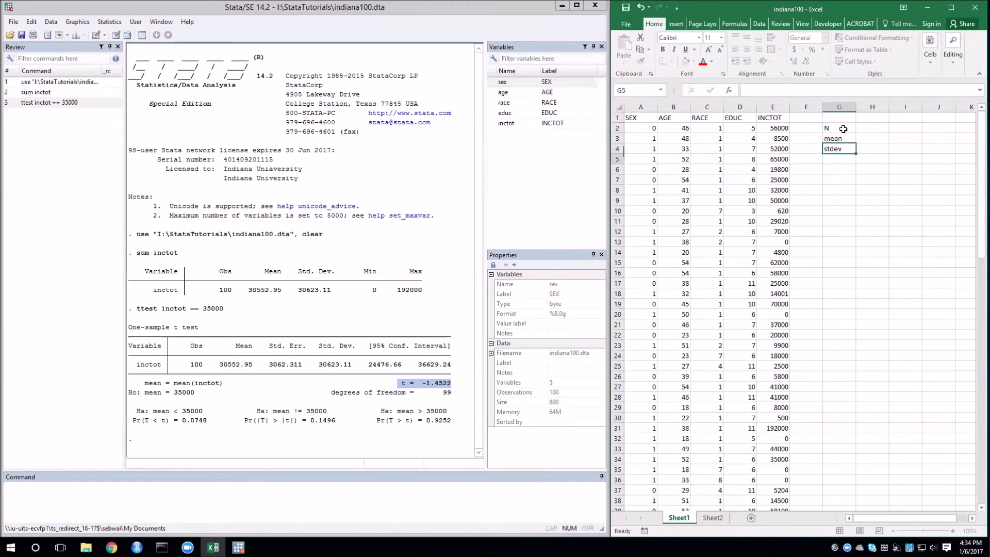
key(Return)
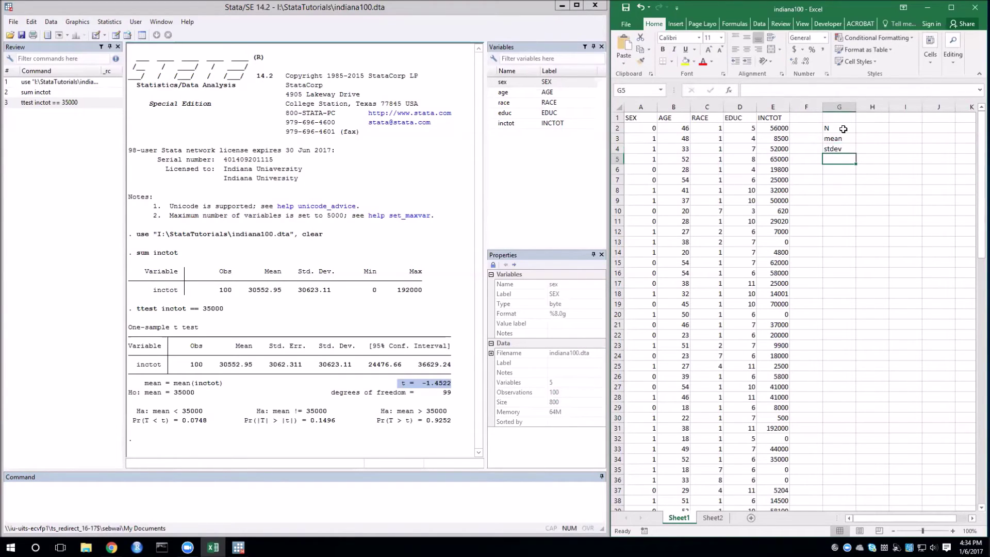
Step: Put 100 in H2 and =average(E2:E101) in H3, giving 30552.95
click(871, 131)
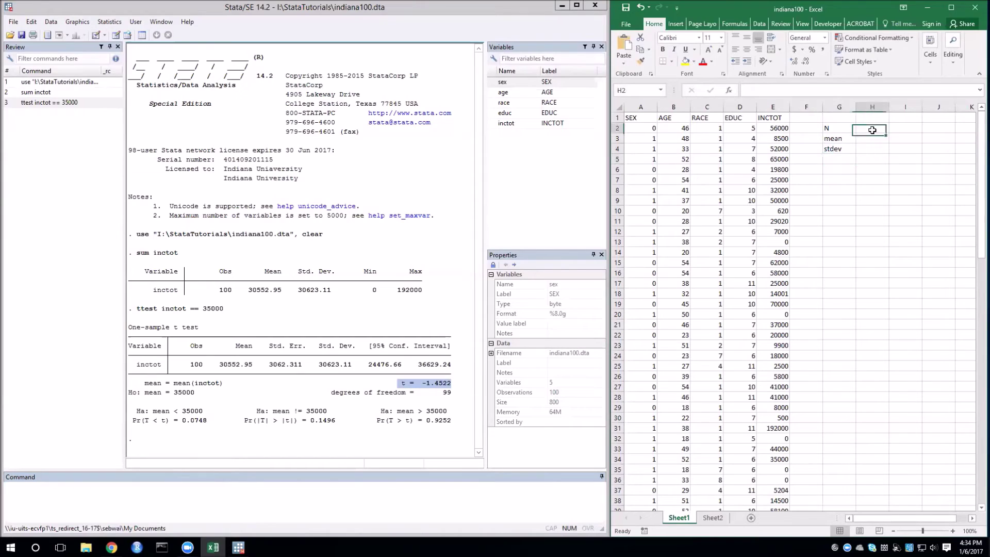
text(100)
key(Return)
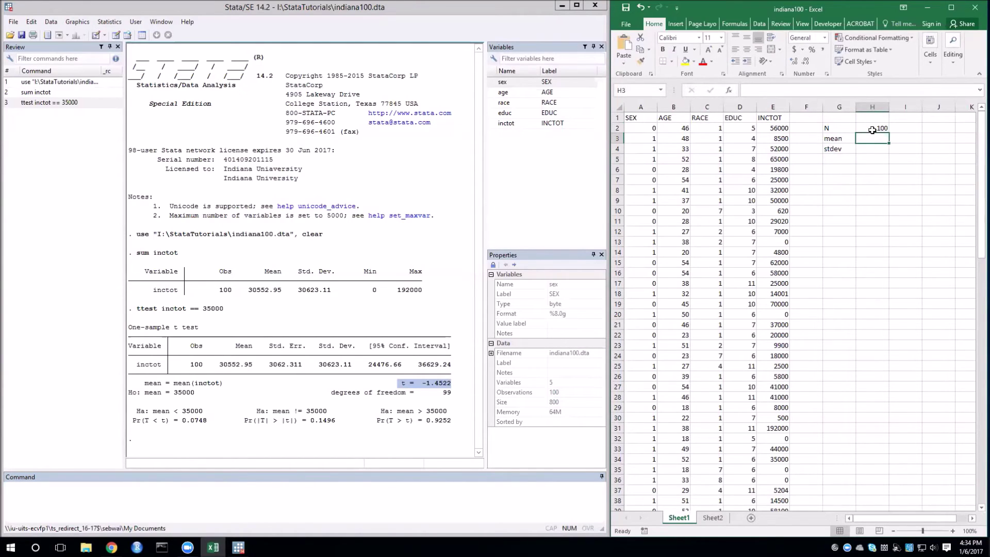
text(=aver)
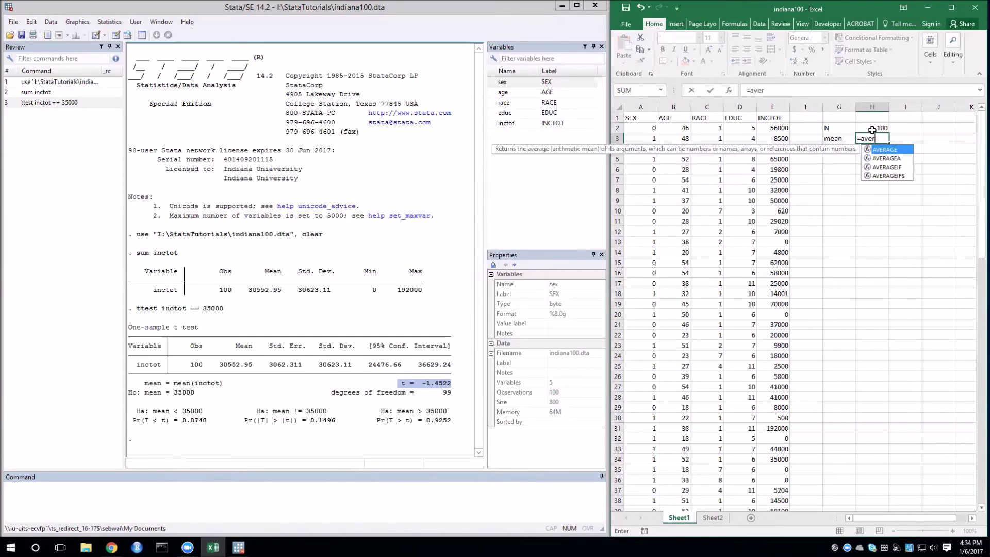
text(age()
click(784, 127)
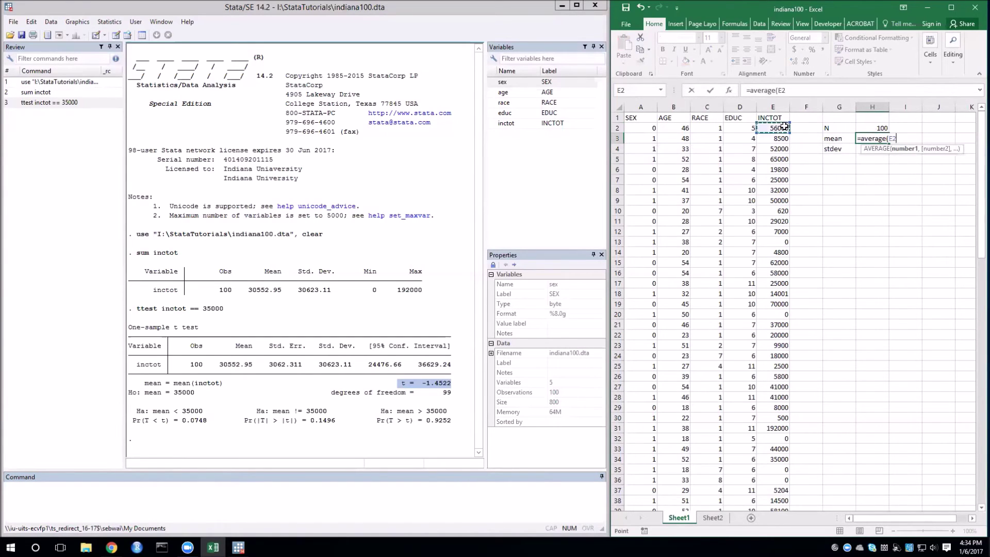
key(ctrl+shift+Down)
text())
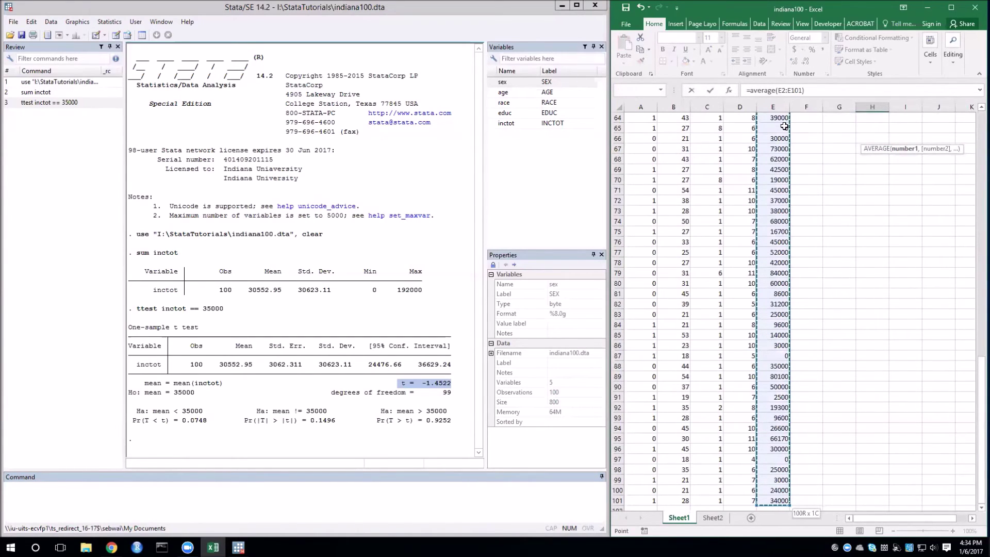
key(Return)
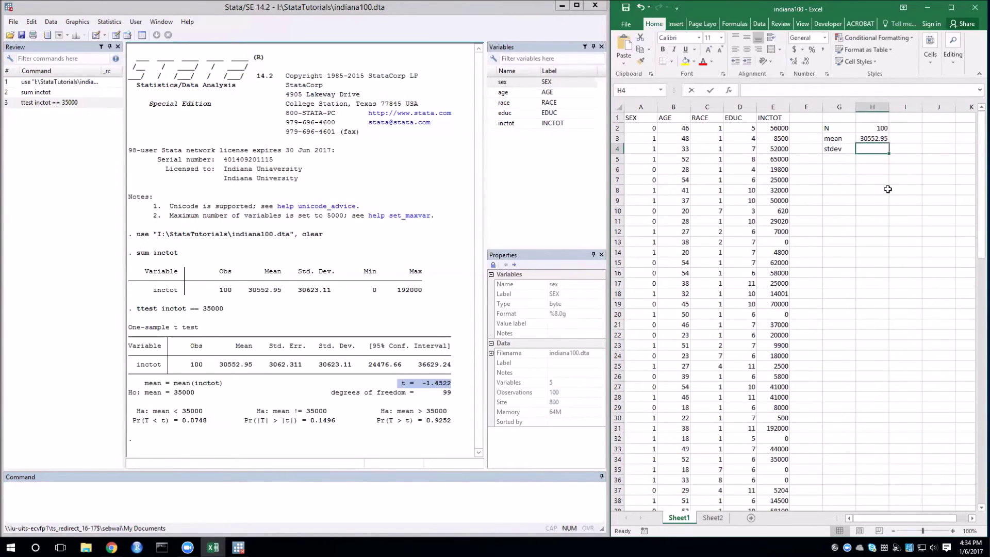
text(=s)
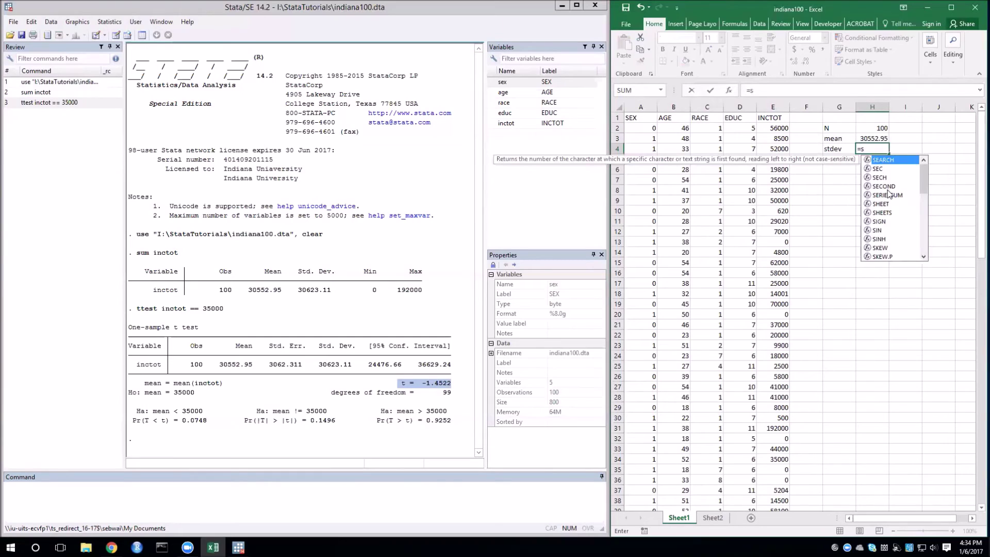
text(tdev)
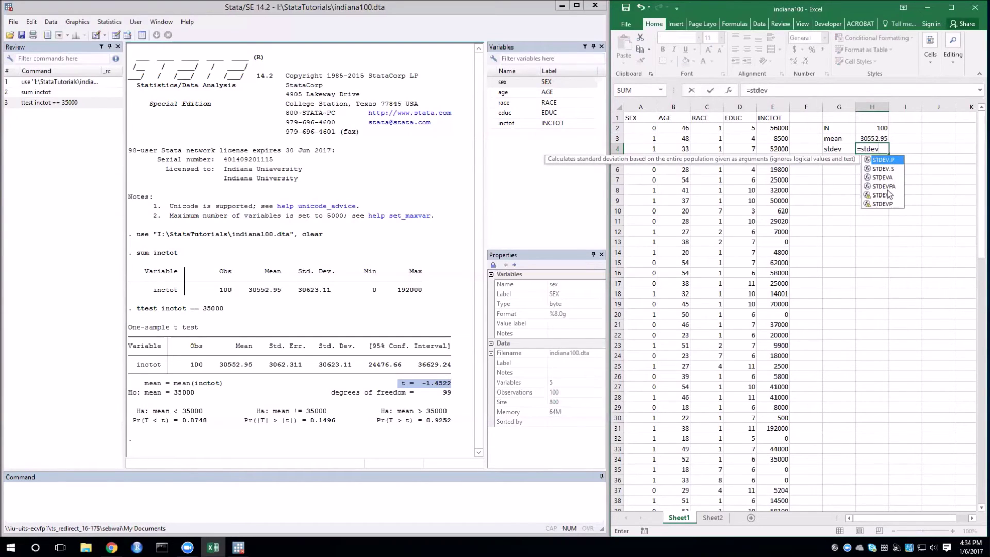
text(.)
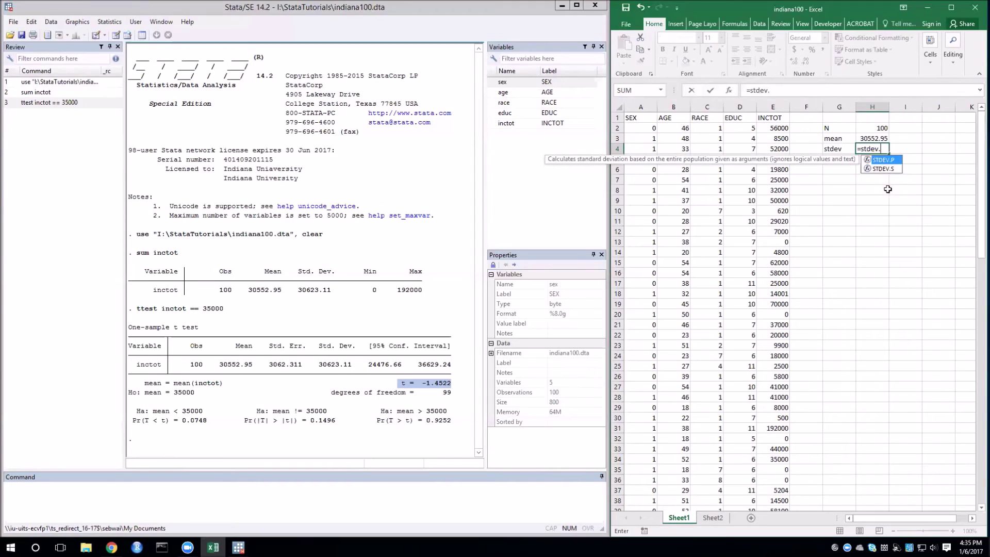
text(s)
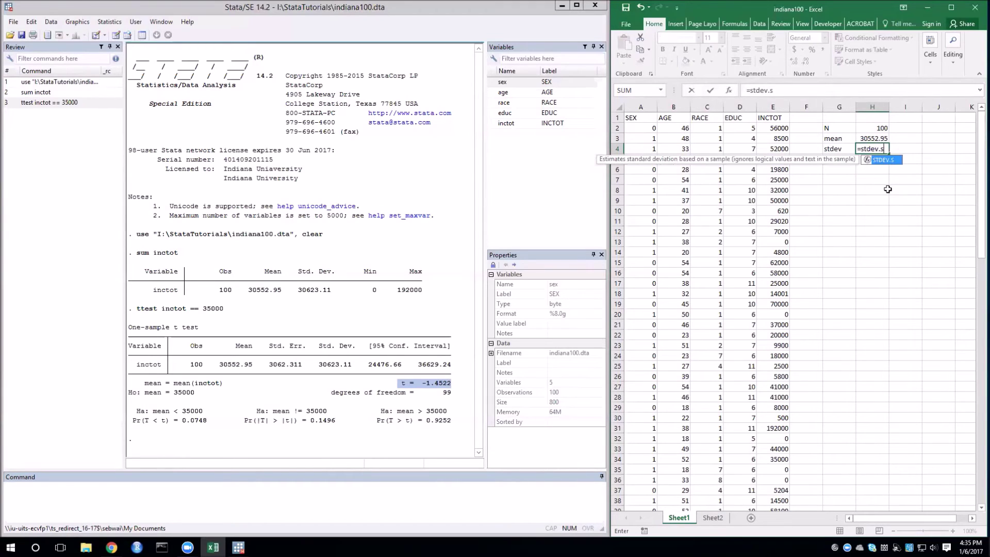
text(()
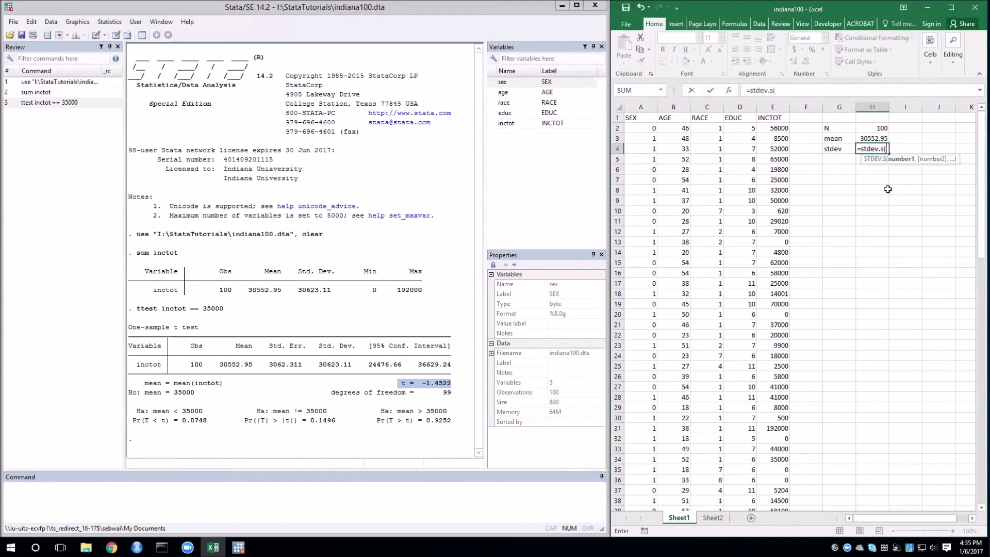
Step: Complete =stdev.s(E2:E101) in H4, giving 30623.11
click(788, 128)
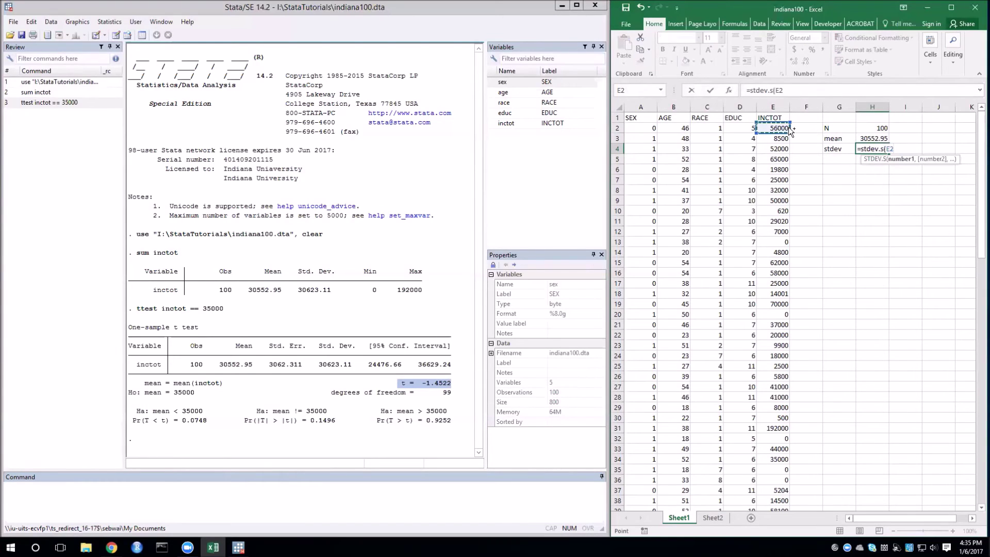
key(ctrl+shift+Down)
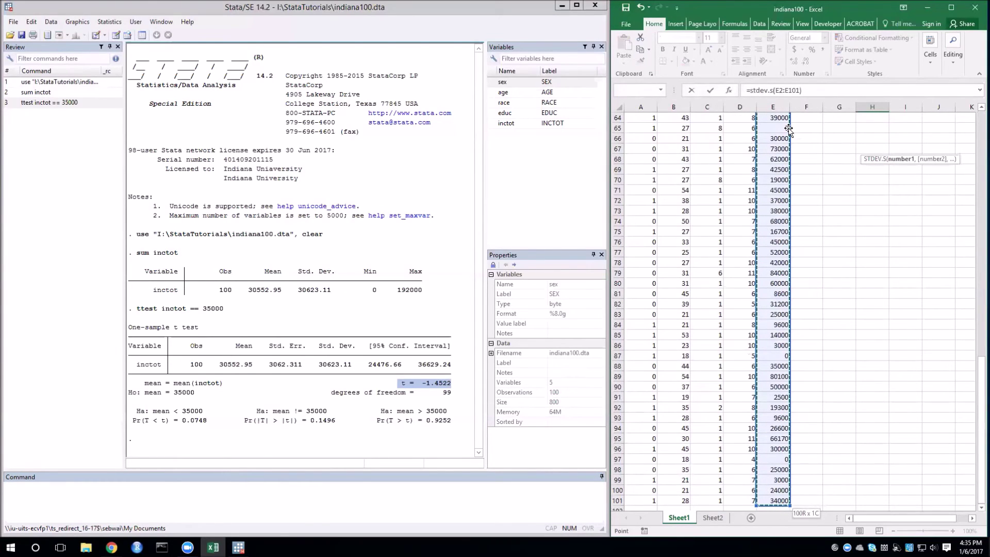
key(Return)
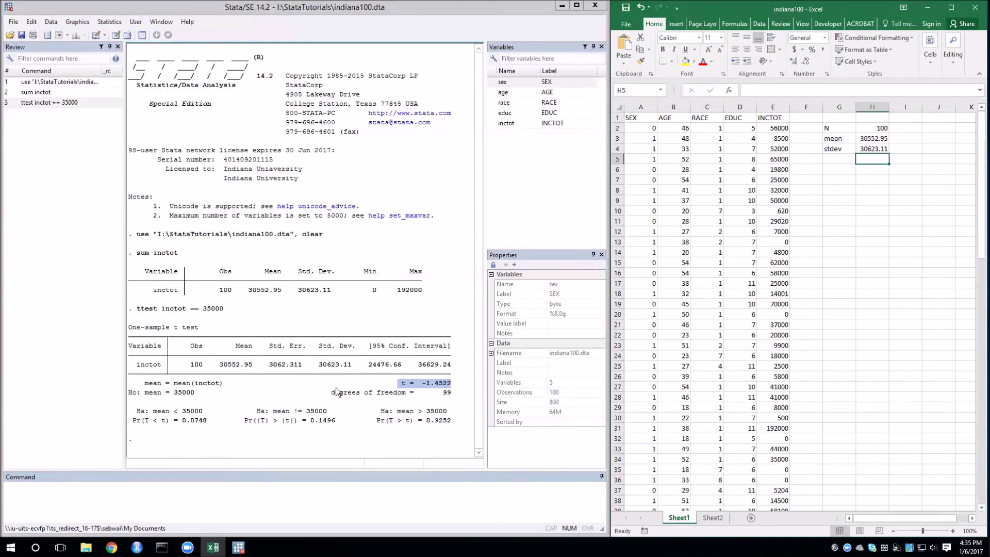
Step: Add a null label in G5 with the value 35000 in H5
key(Left)
text(nu)
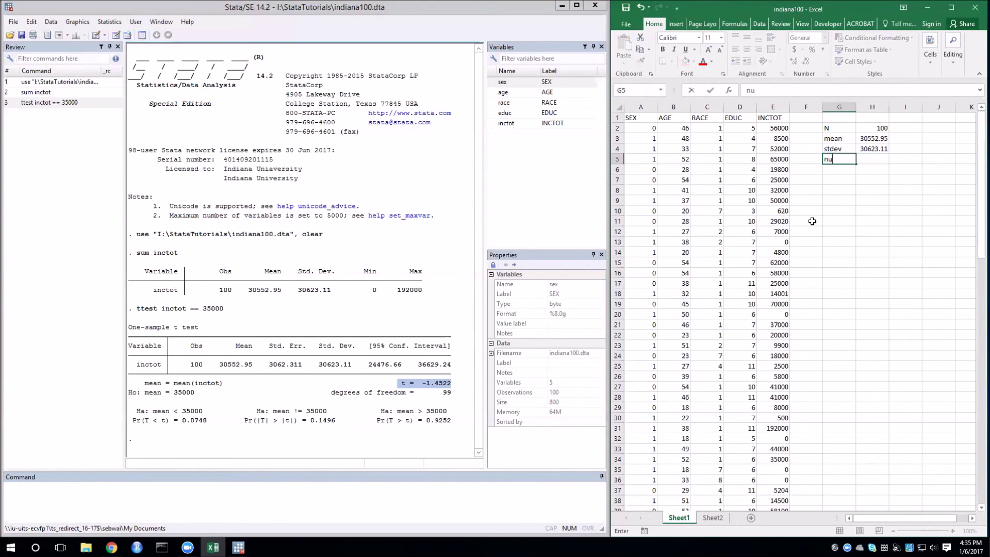
text(ll)
key(Tab)
text(35000)
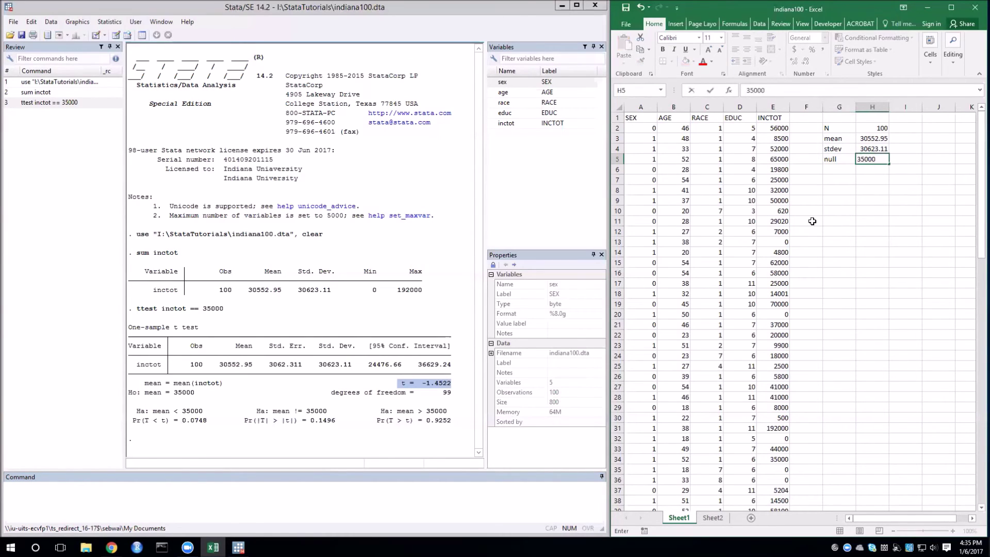
key(Return)
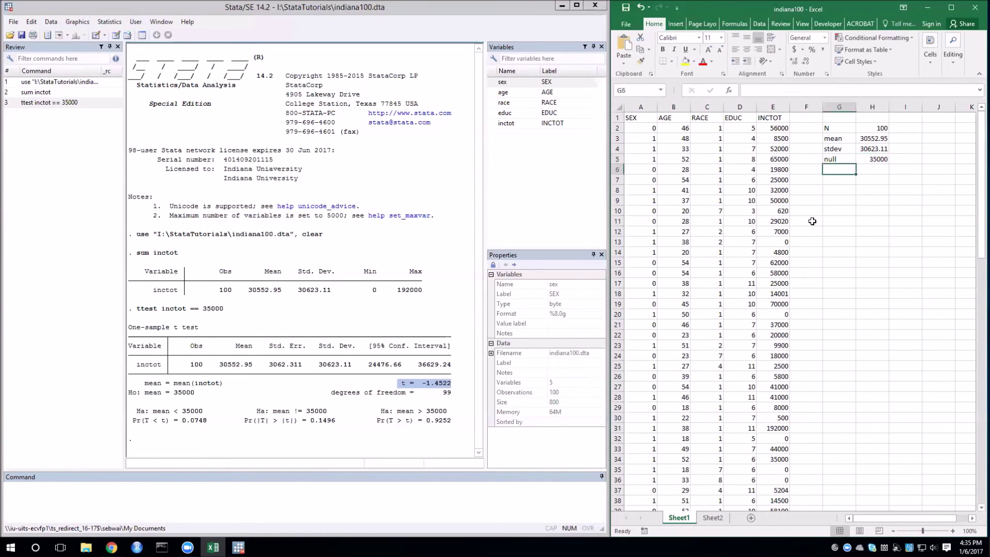
Step: Label row 6 't' and enter =(H3-H5)/(H4/sqrt(H2)) in H6, giving -1.45219
text(t)
key(Tab)
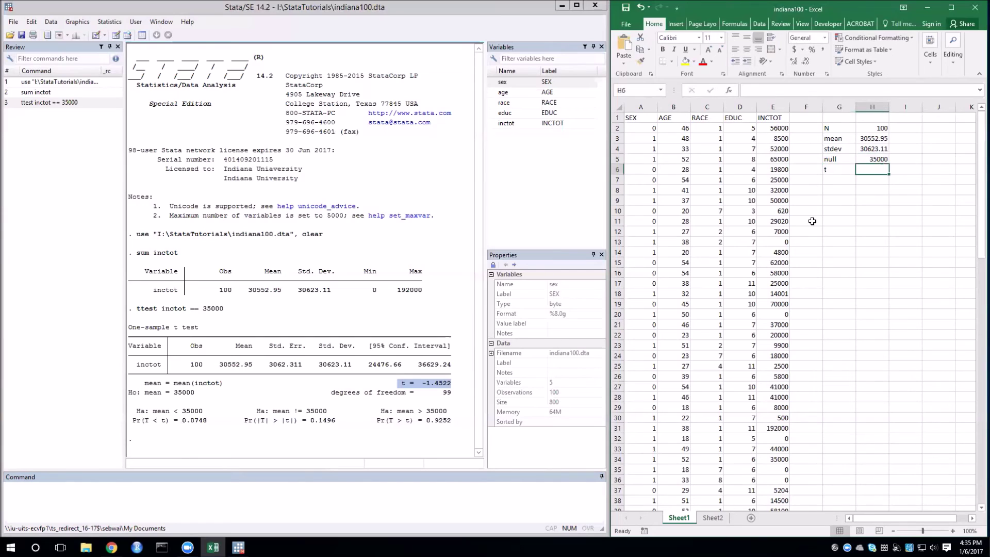
text(=()
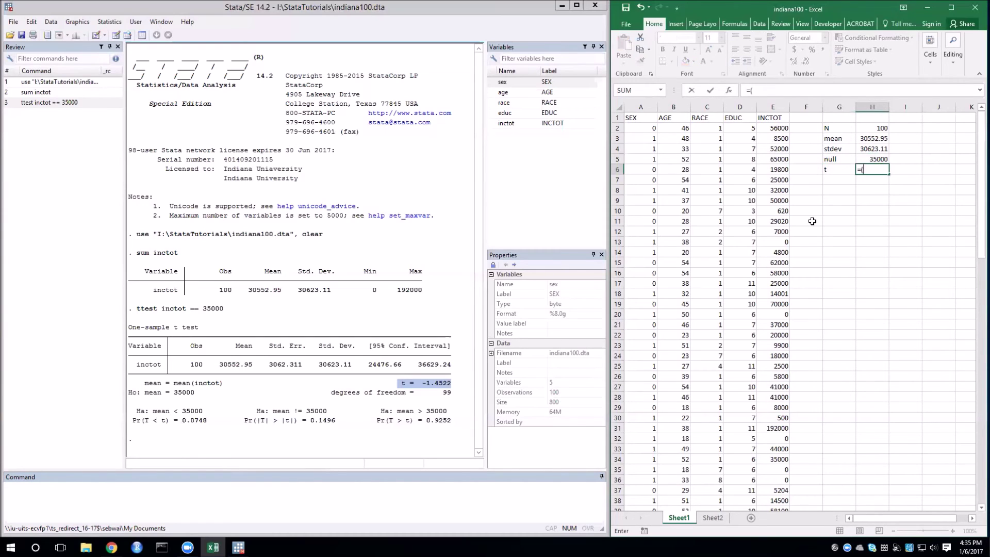
click(874, 138)
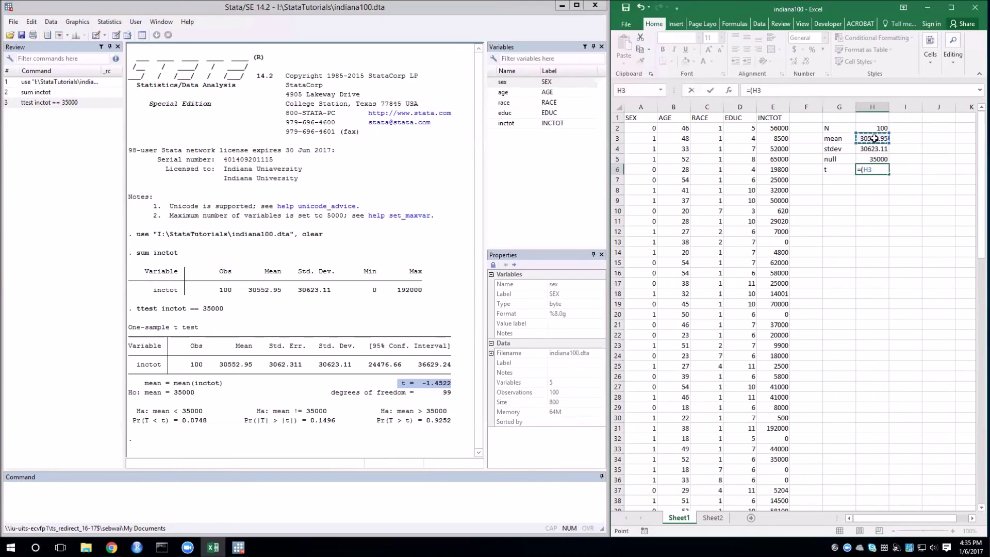
text(-)
click(880, 159)
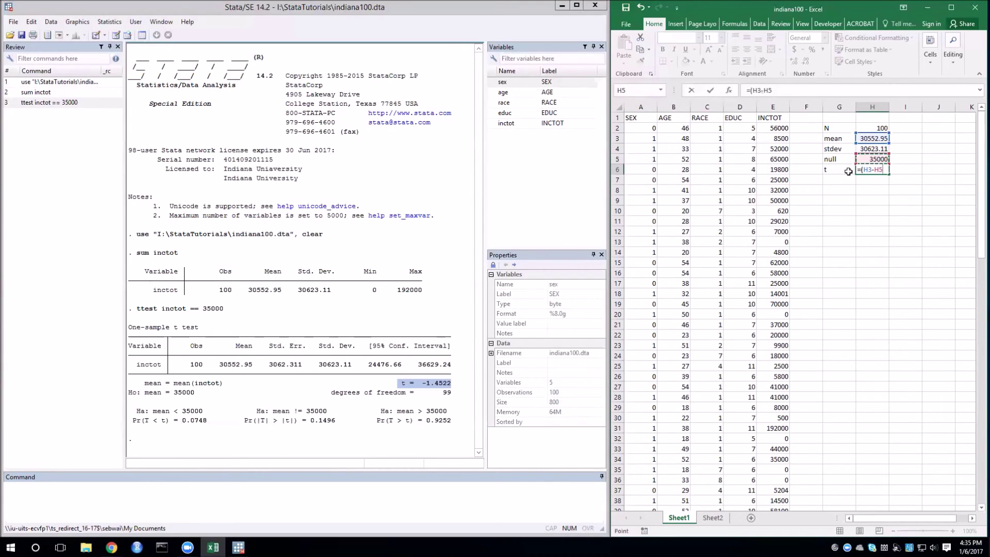
text()/()
click(869, 150)
text(/sqrt()
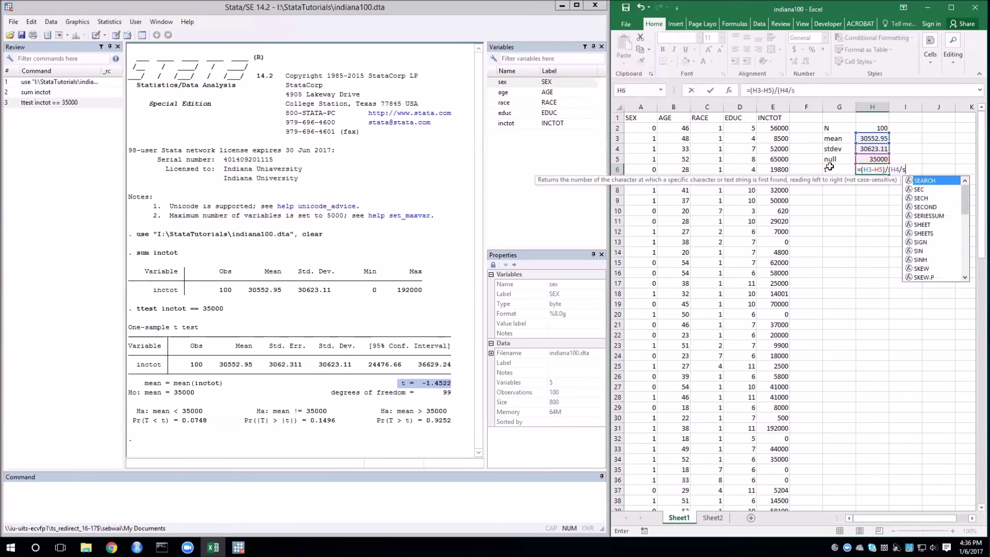
click(872, 128)
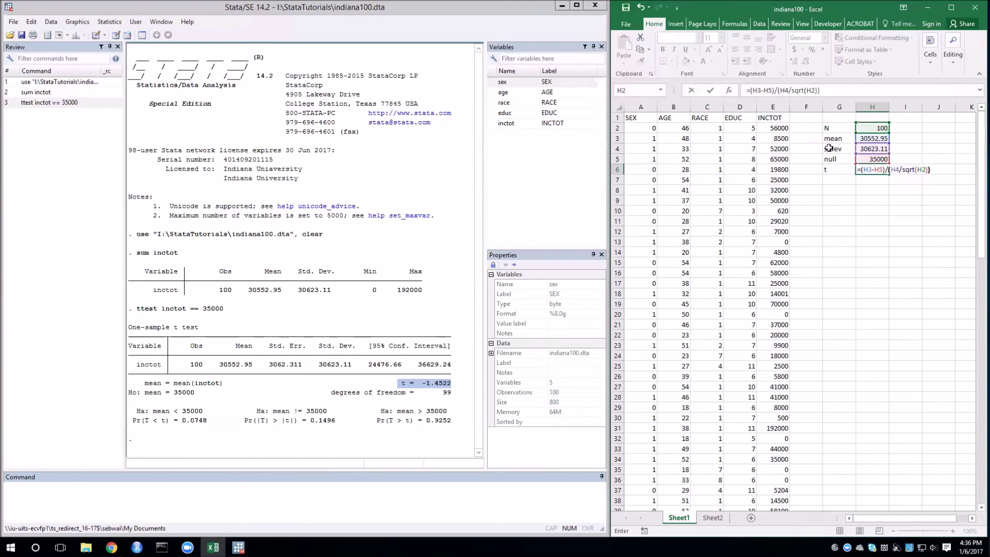
key(Return)
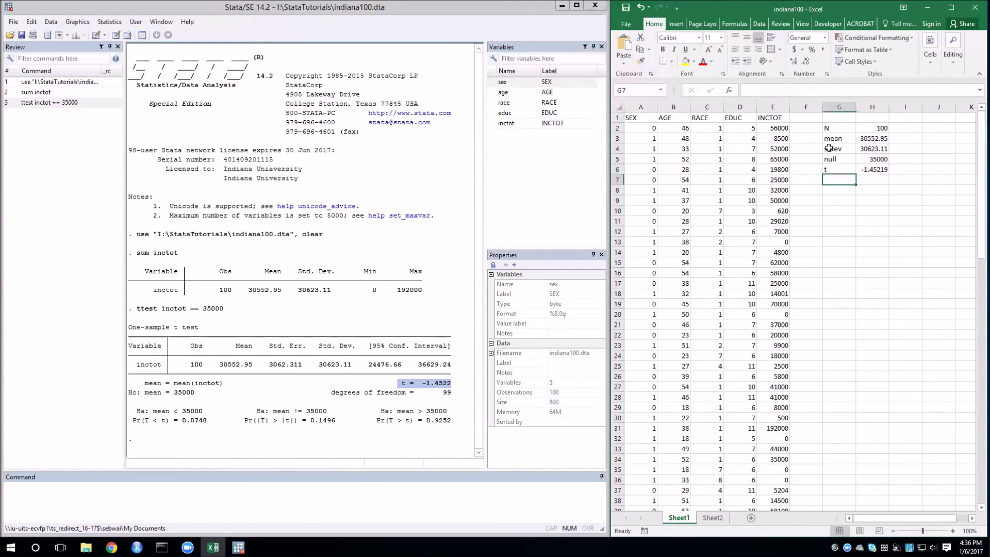
click(509, 468)
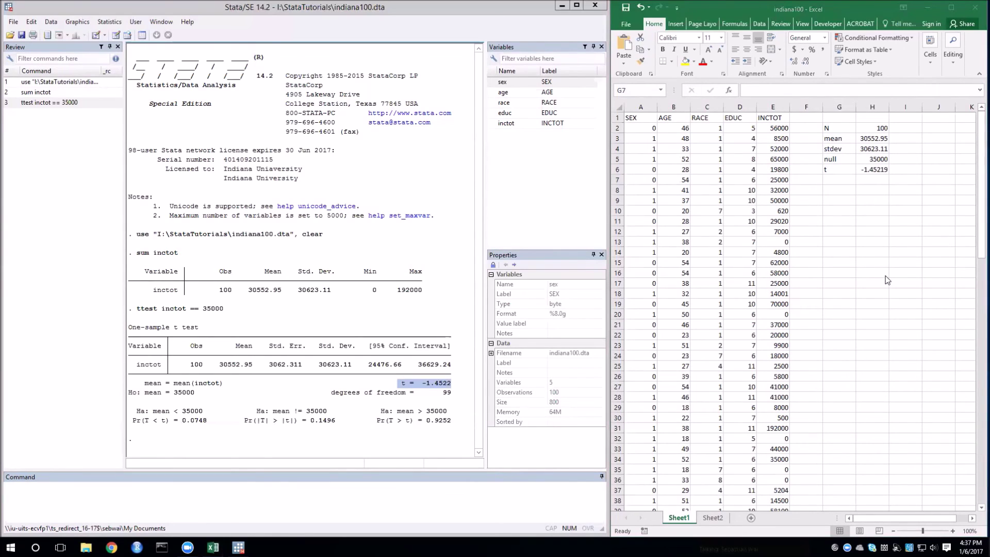